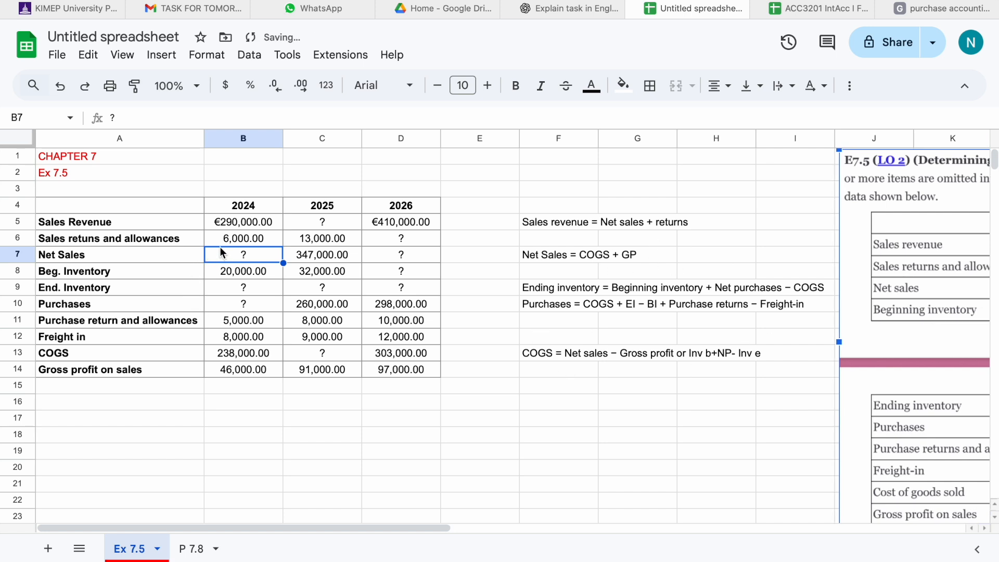
Enter a formula in the 2024 Net Sales cell subtracting sales returns and allowances from sales revenue (=B5-B6).
click(245, 255)
double_click(245, 255)
text(=)
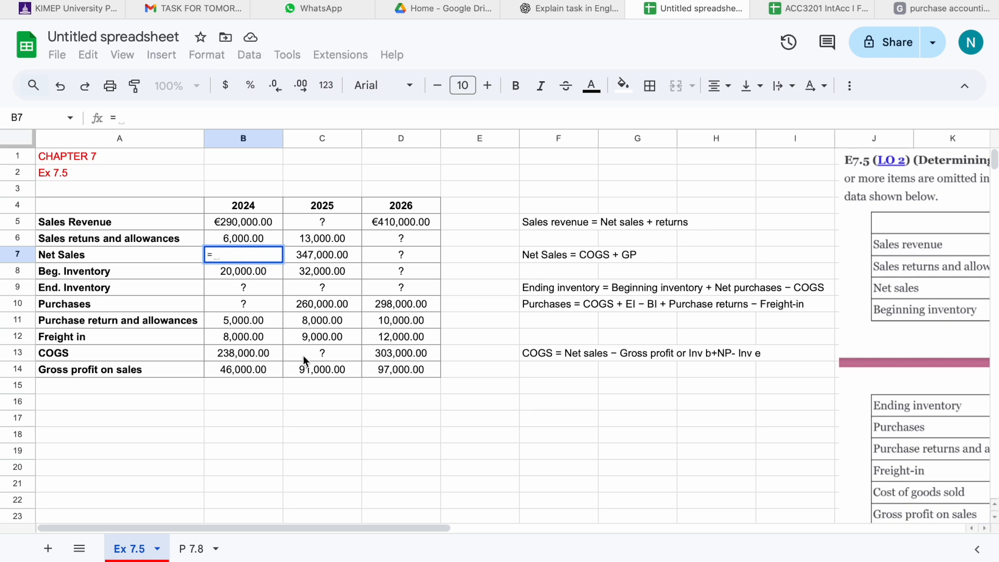
click(238, 222)
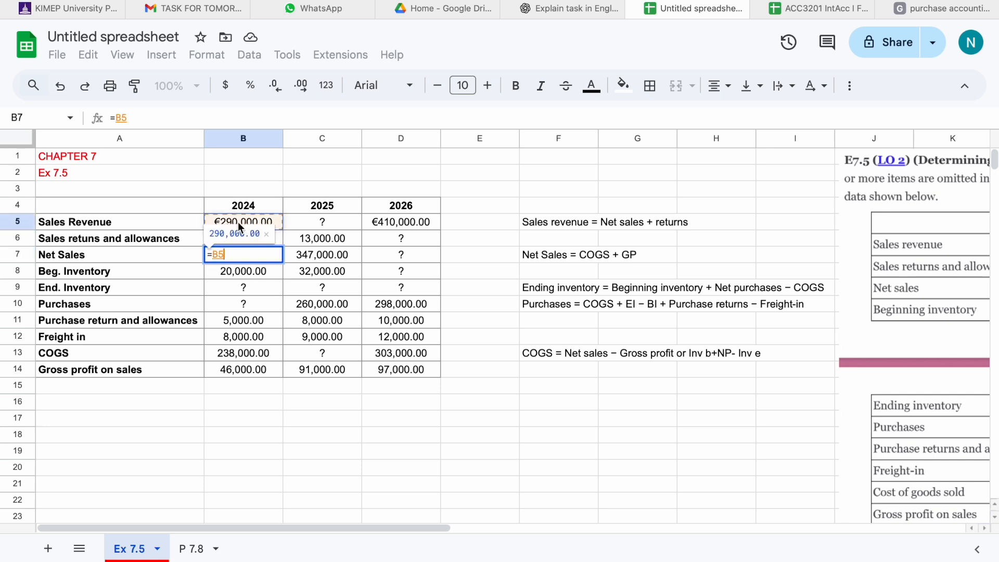
text(-)
click(244, 238)
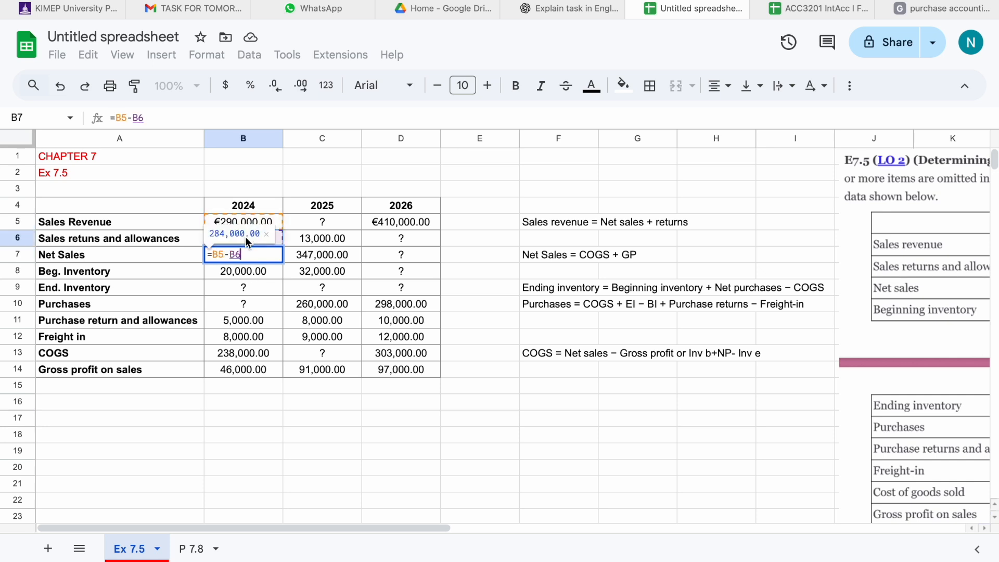
key(Return)
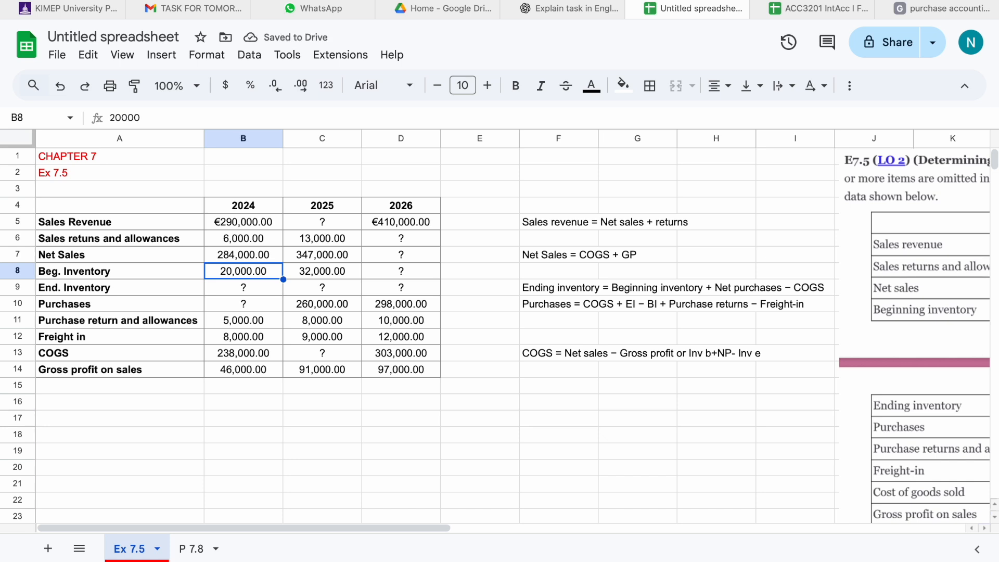
Set the 2024 ending inventory to equal the 2025 beginning inventory with the formula =C8.
click(213, 286)
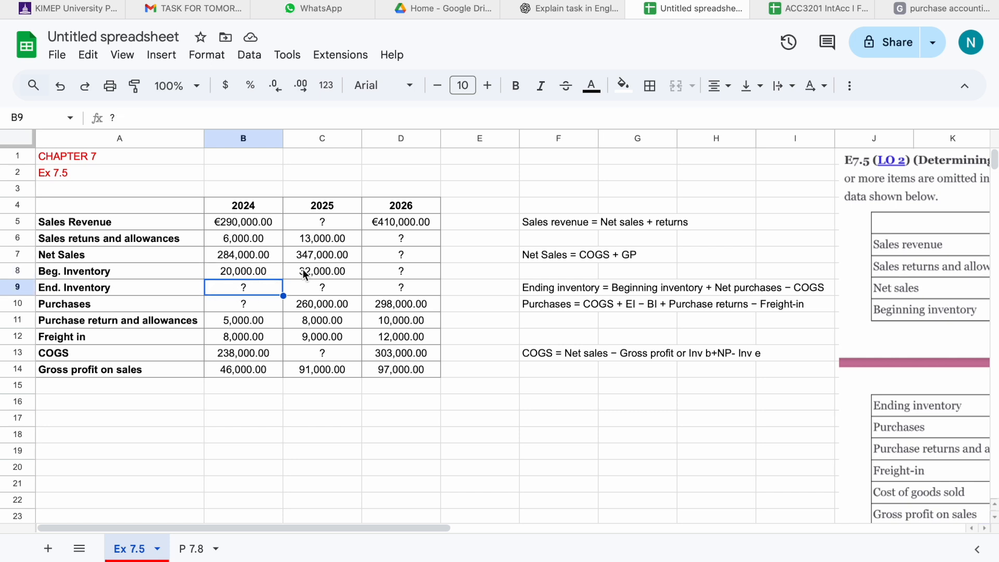
text(=)
click(321, 272)
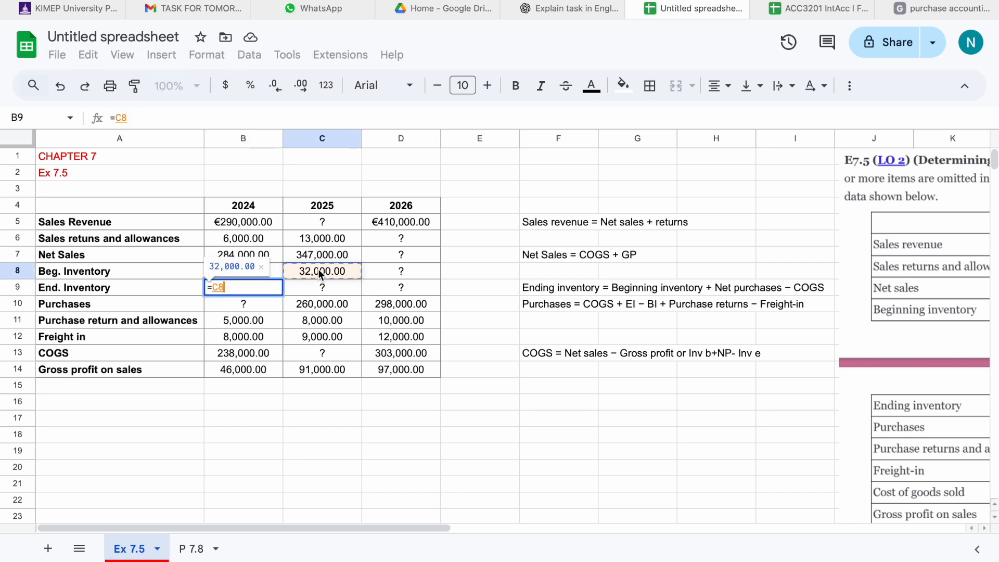
key(Return)
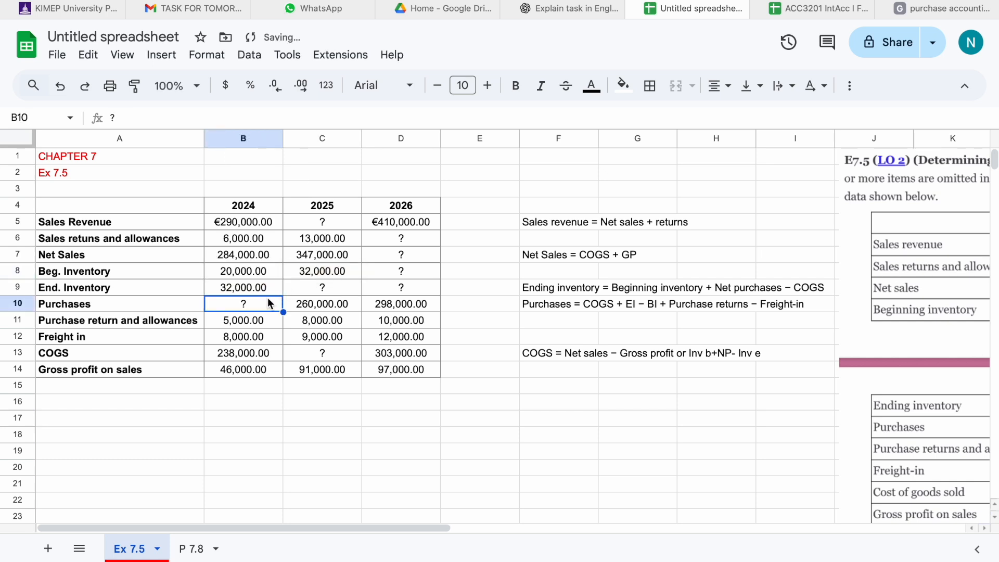
Add the label "Net purchases" in cell A16 below the table.
click(106, 409)
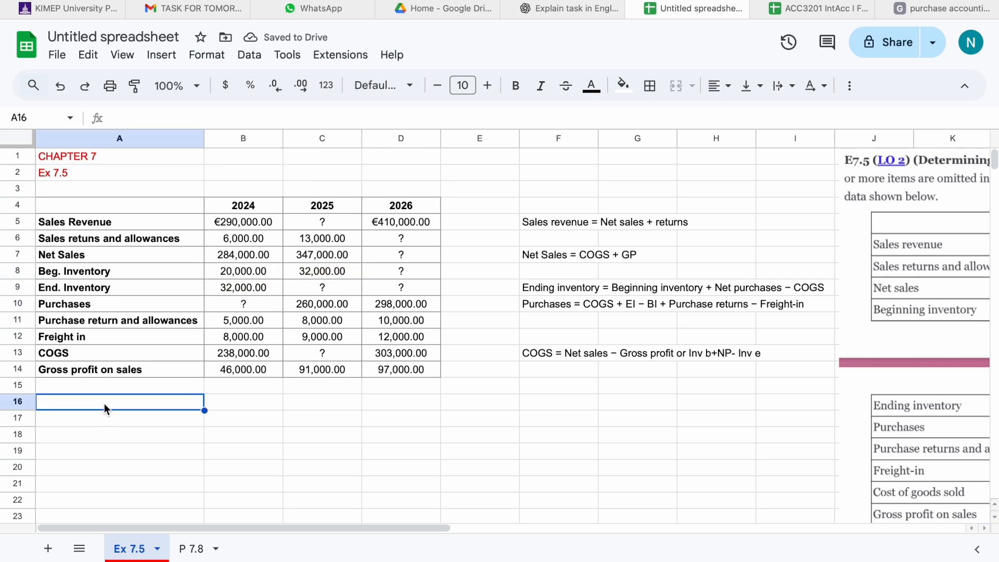
text(No)
key(BackSpace)
text(et)
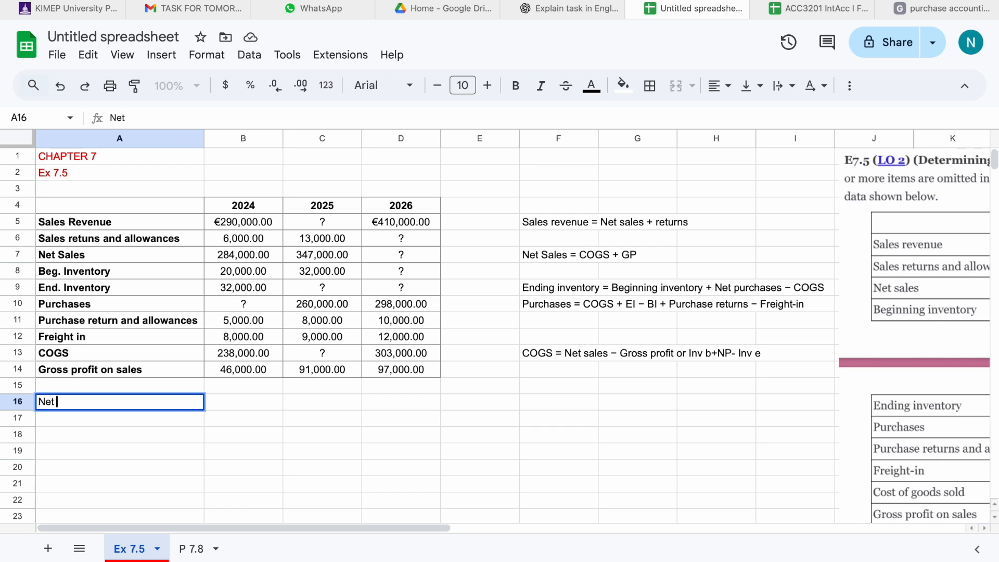
text( purchases)
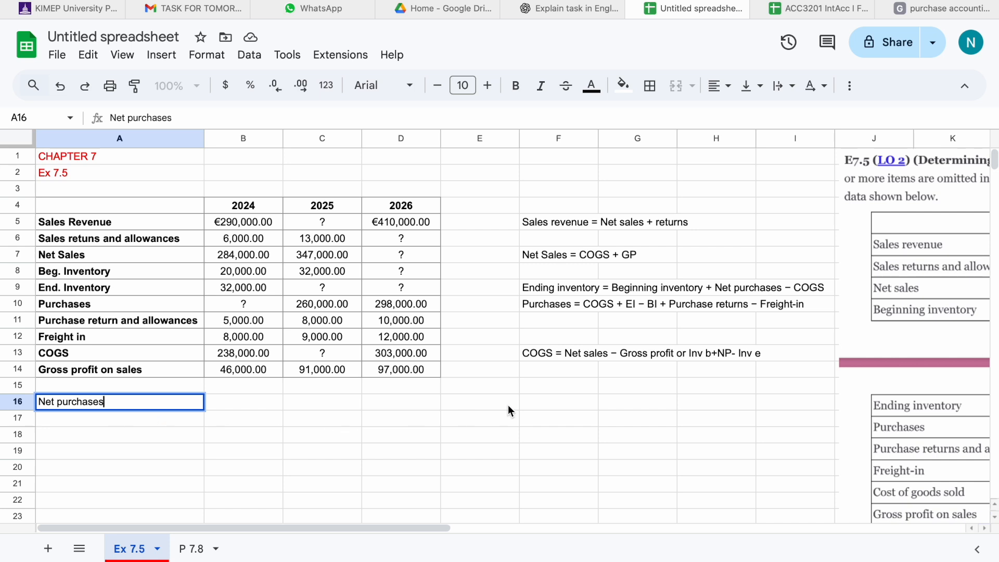
Write the note "NP=Purchases - returns+ fright in" in cell F16 beside the label.
click(547, 404)
text(NP)
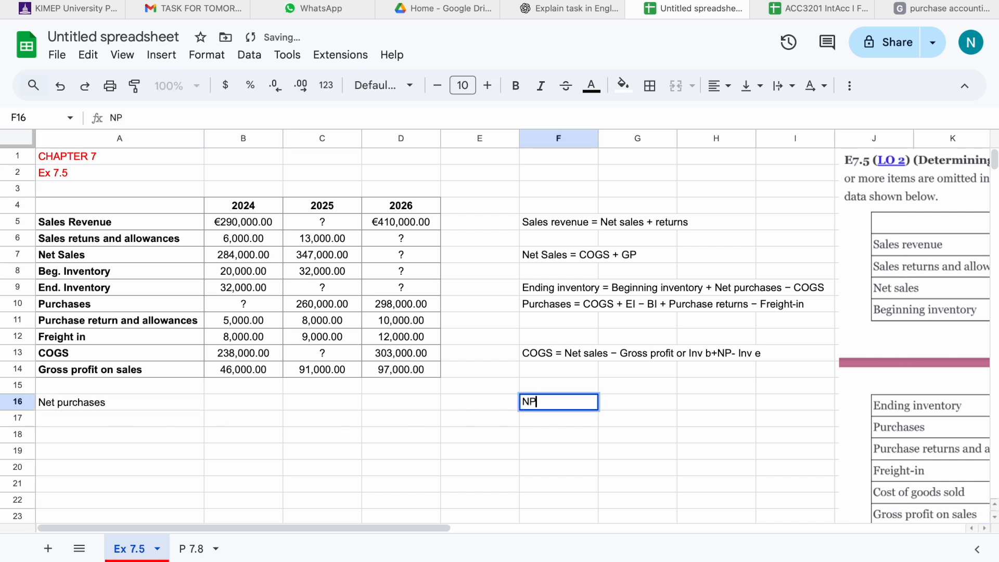
text(=PUR)
key(BackSpace)
key(BackSpace)
text(urchases )
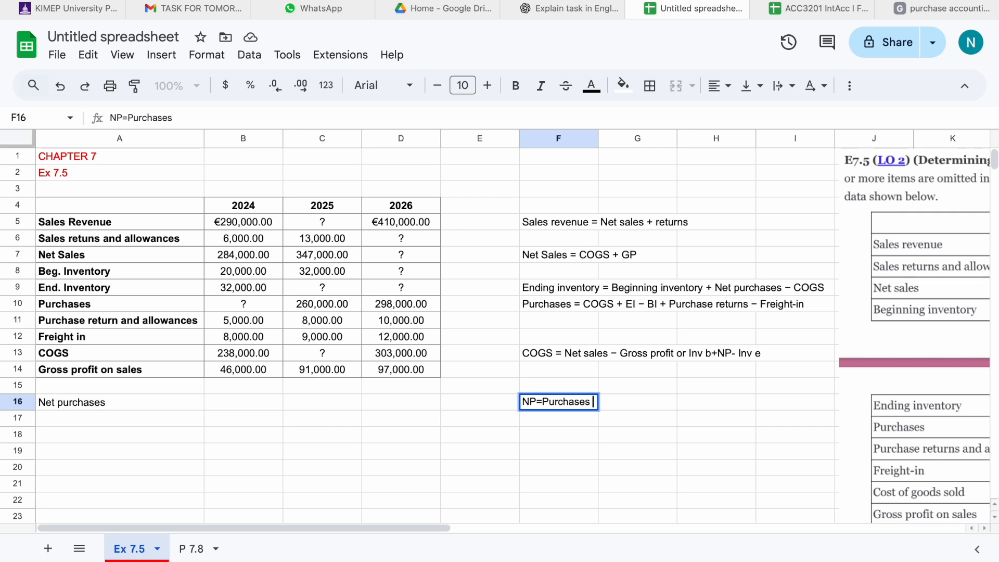
text(- returns=)
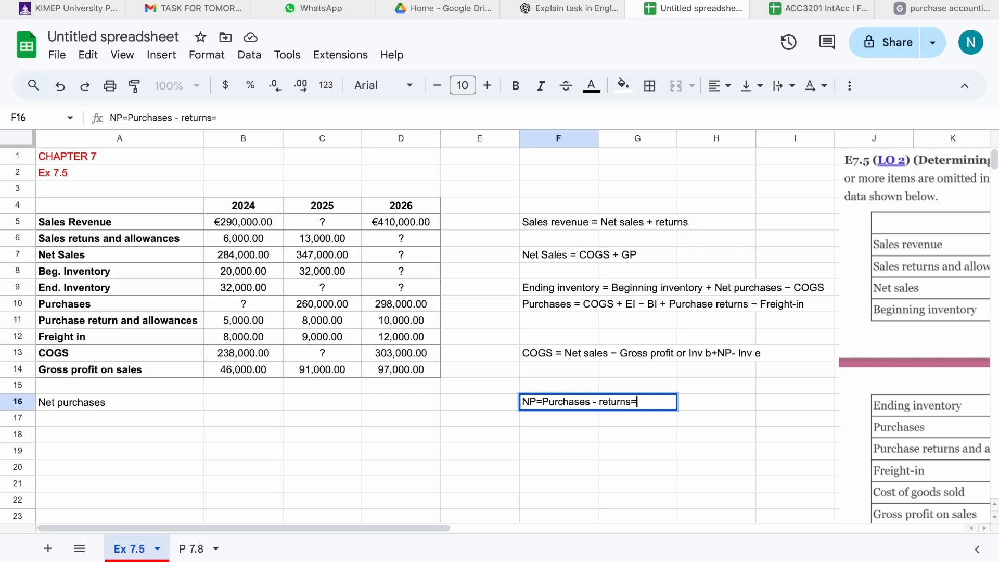
text( fr)
key(BackSpace)
key(BackSpace)
key(BackSpace)
key(BackSpace)
text(+ fright in)
click(713, 393)
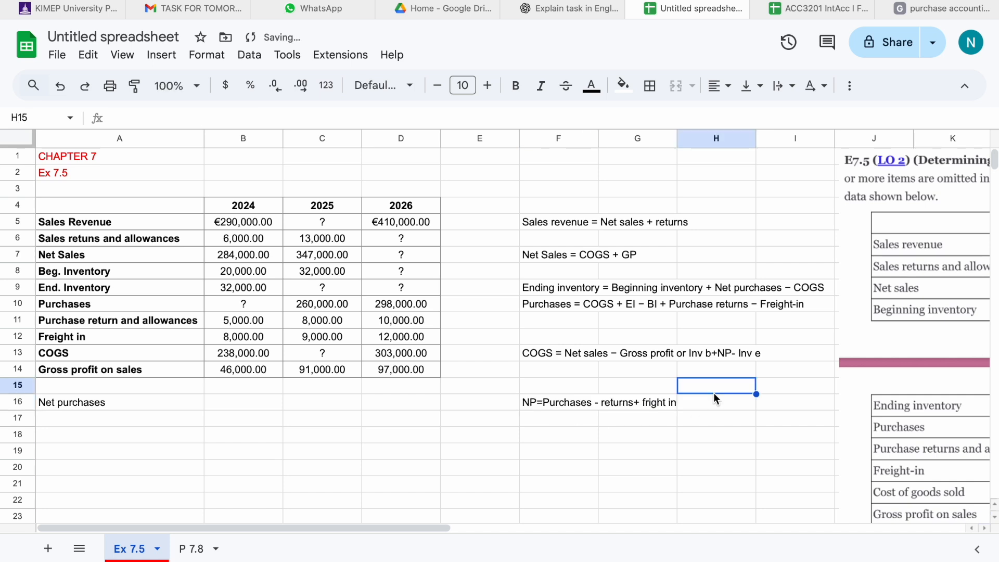
Correct the note's spelling from "fright" to "freight in".
click(654, 404)
double_click(650, 402)
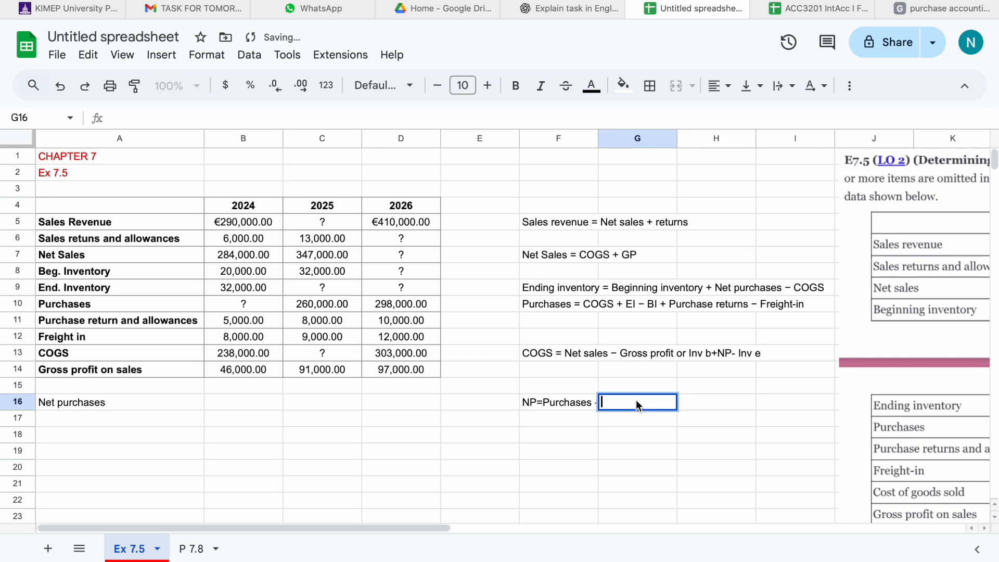
click(699, 402)
click(551, 401)
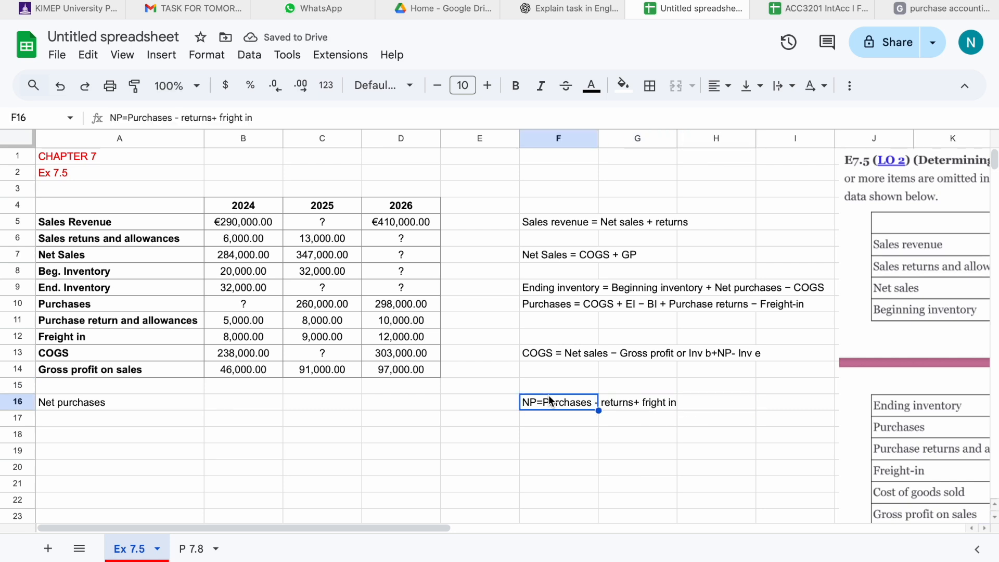
double_click(539, 402)
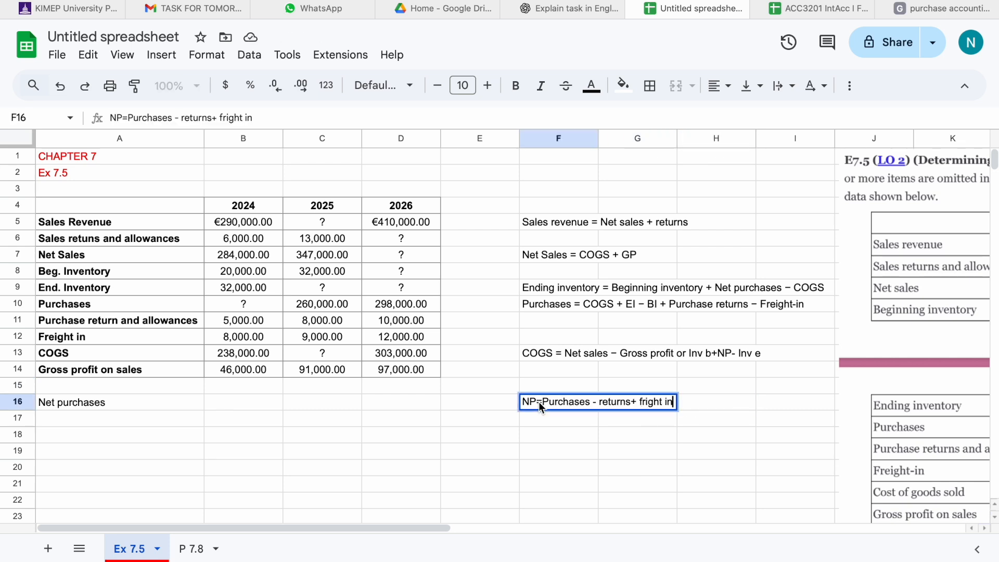
click(646, 401)
text(e)
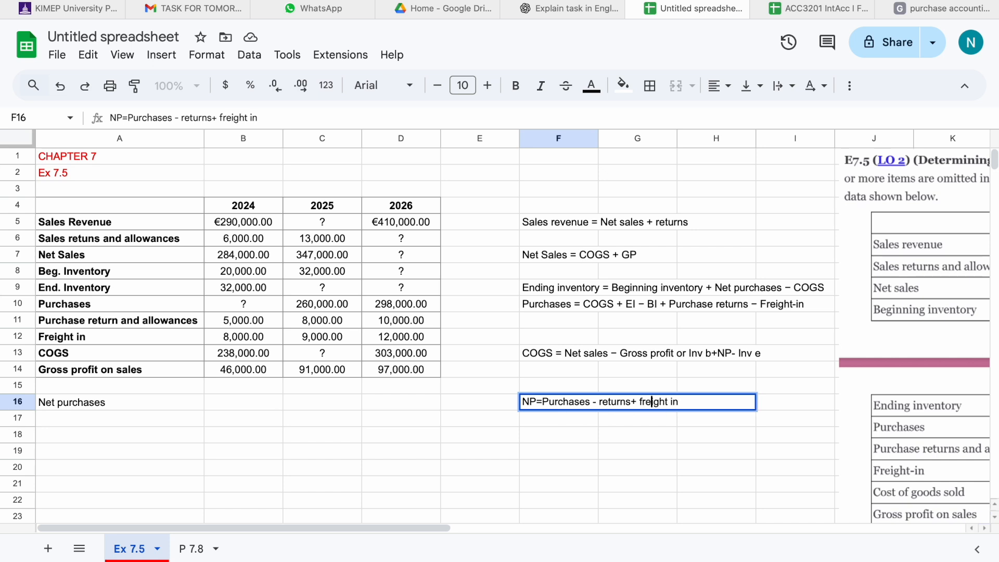
key(Tab)
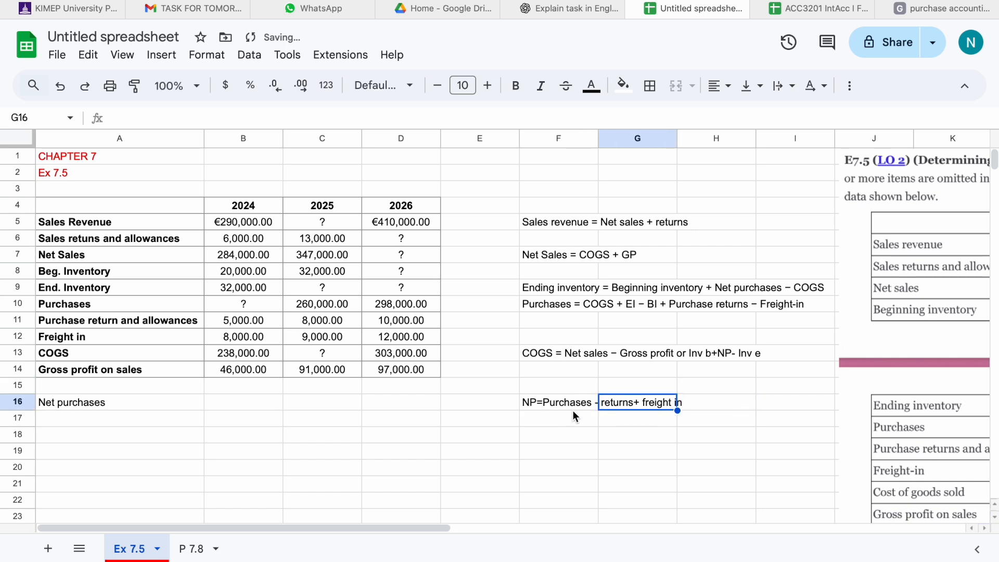
Enter the 2024 Purchases formula =B13+B9-B8+B11-B12 combining COGS, ending and beginning inventory, purchase returns and freight-in.
click(566, 406)
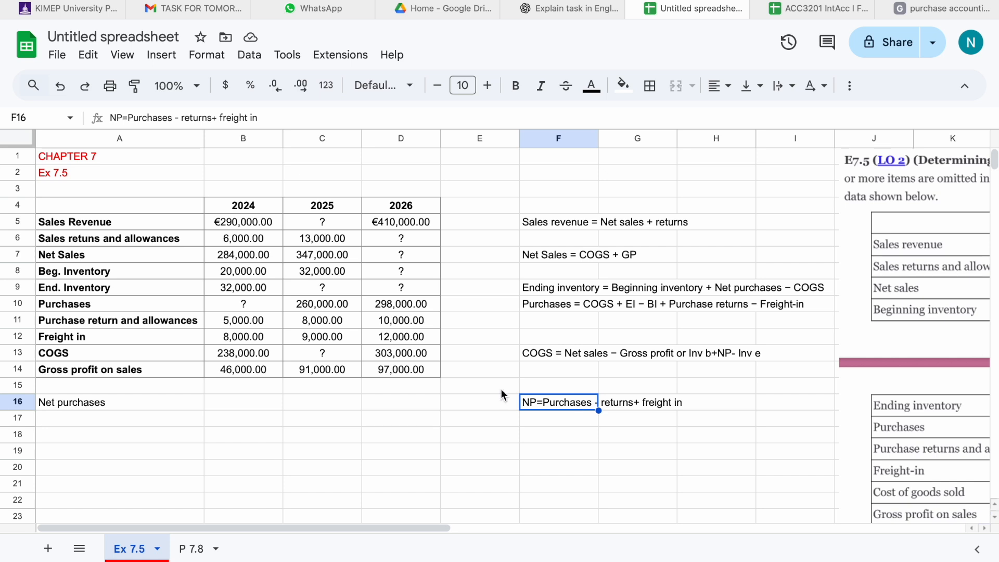
click(267, 302)
text(=)
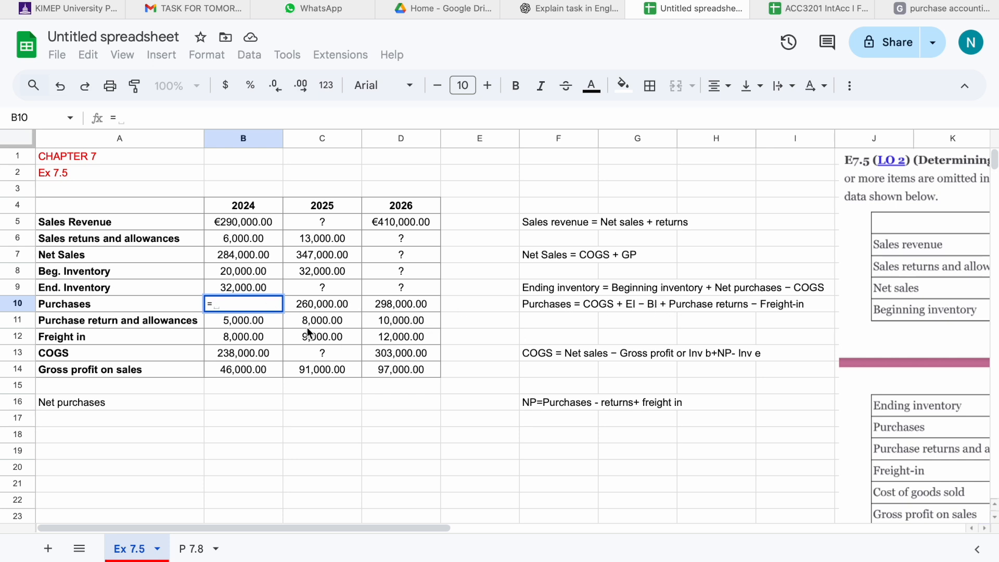
click(230, 356)
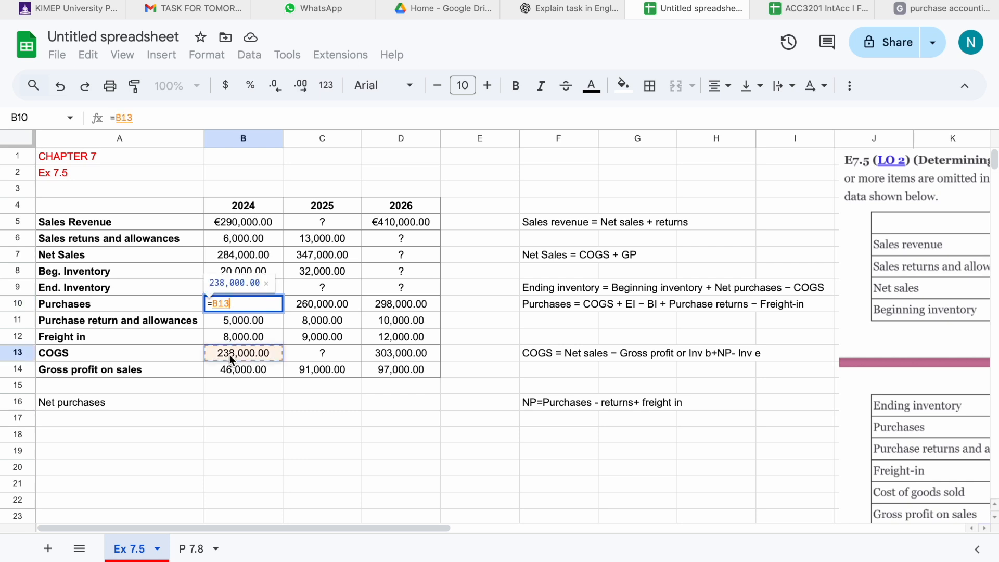
text(+)
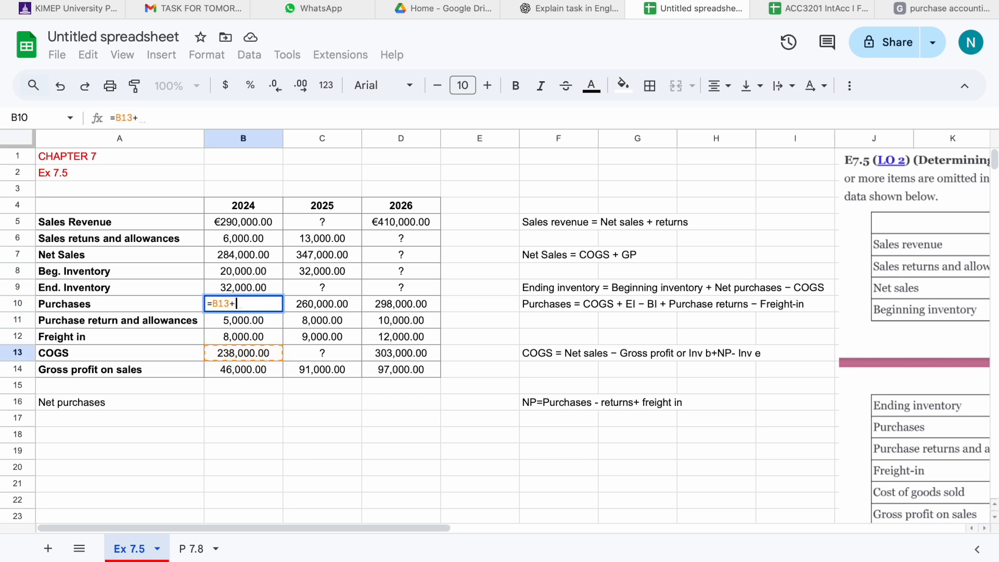
click(243, 287)
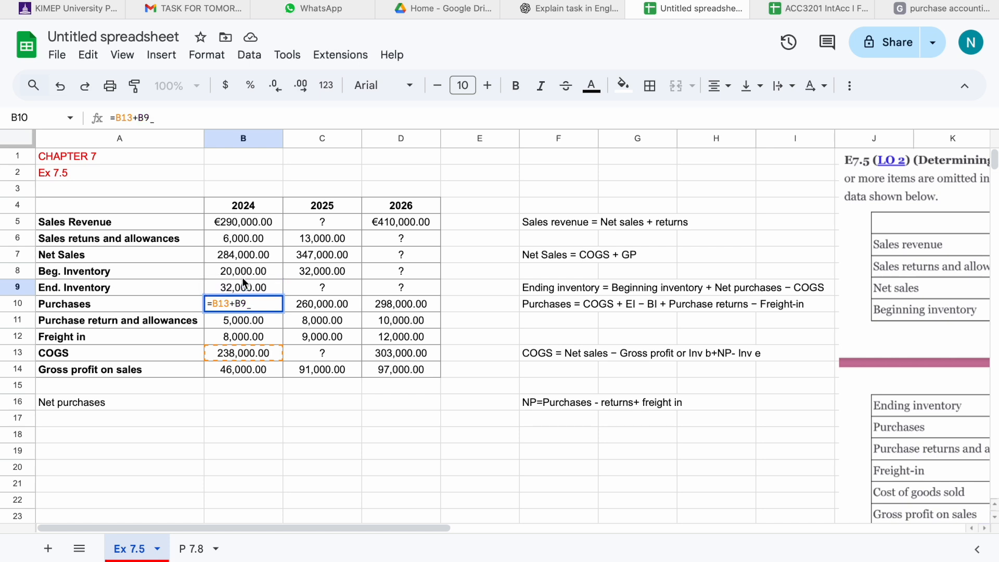
text(-)
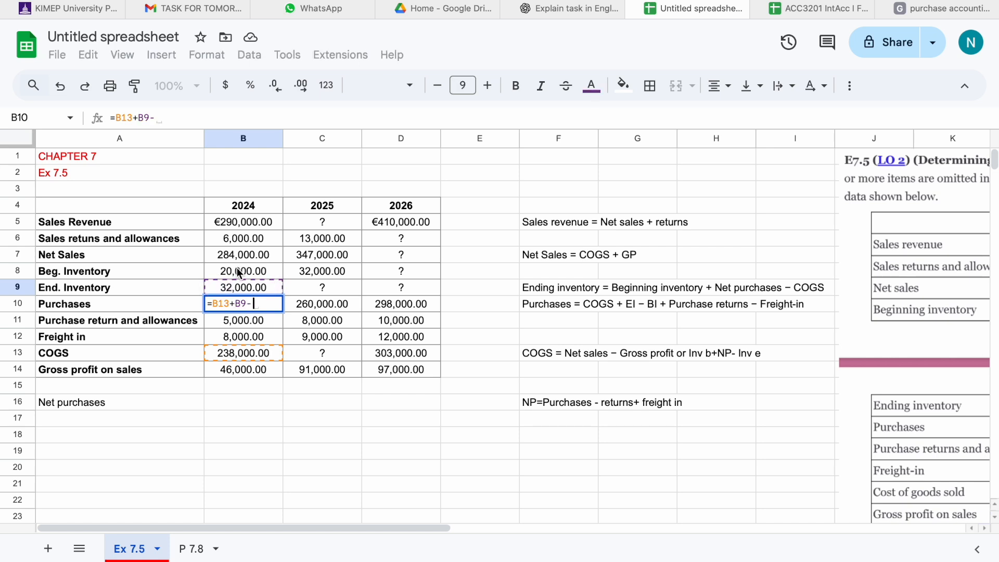
click(239, 271)
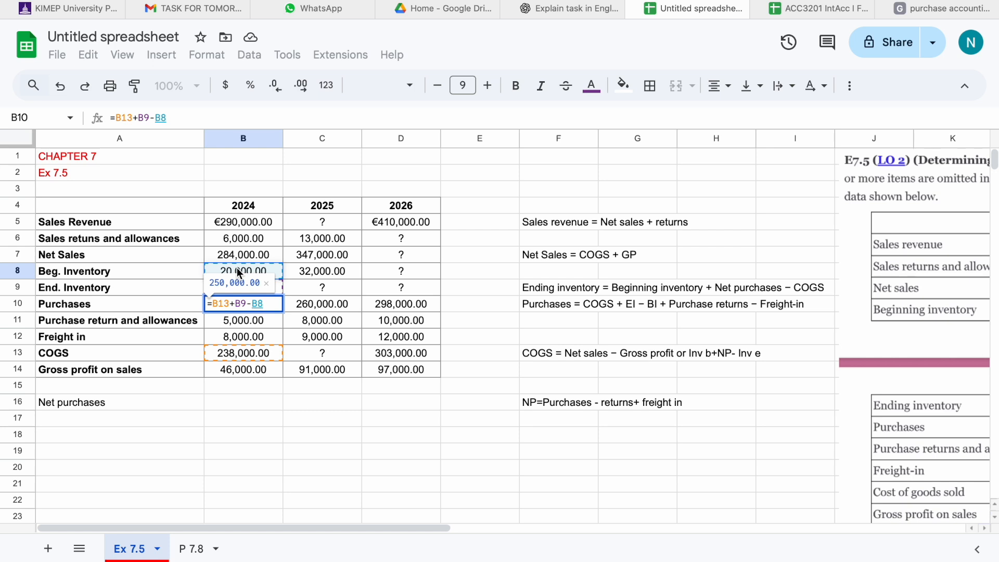
text(+)
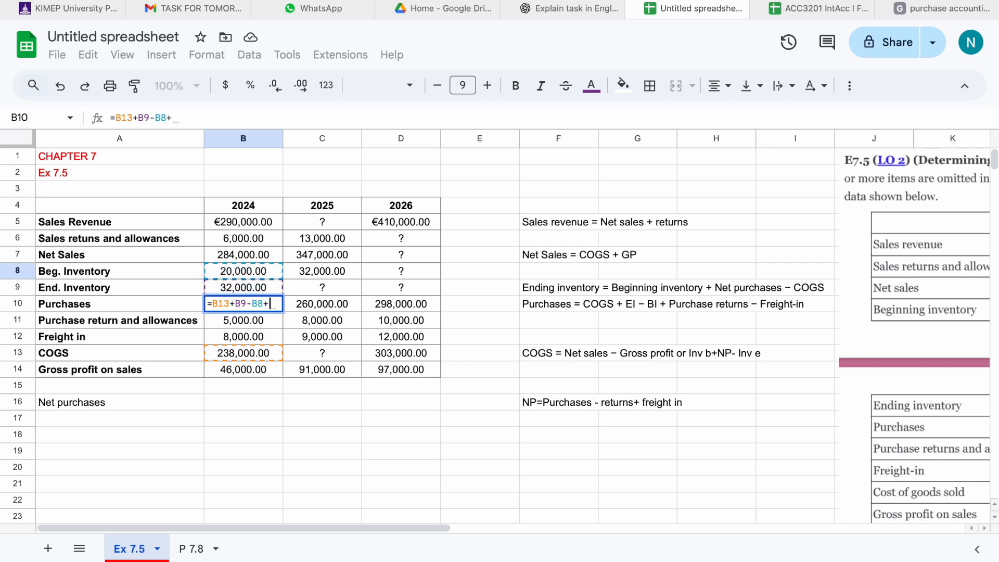
click(237, 319)
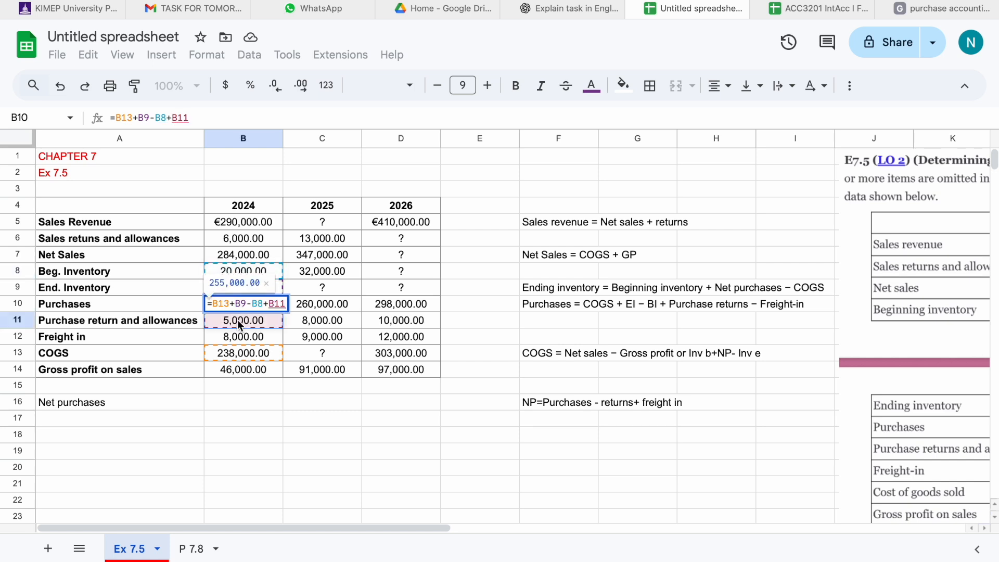
text(-)
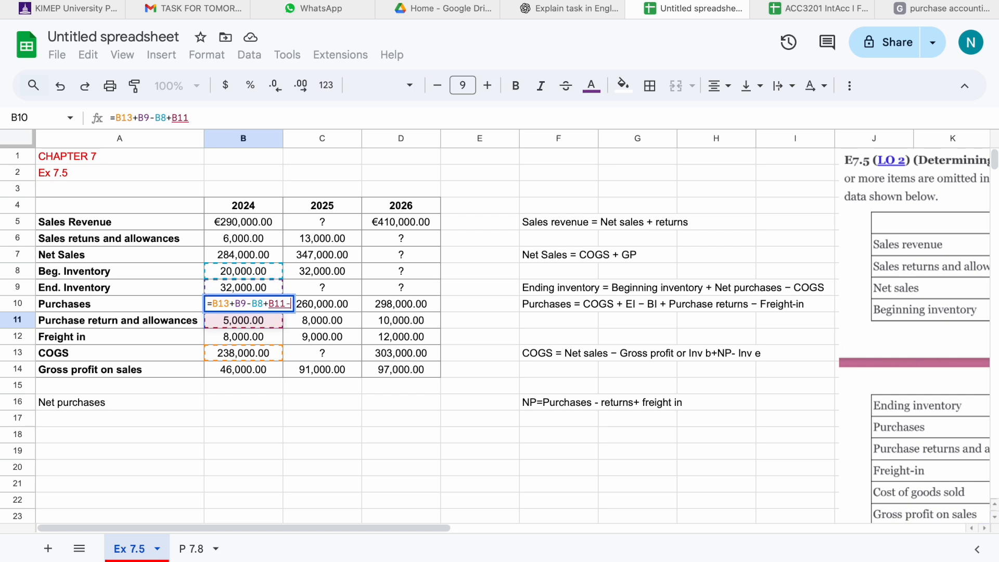
click(237, 335)
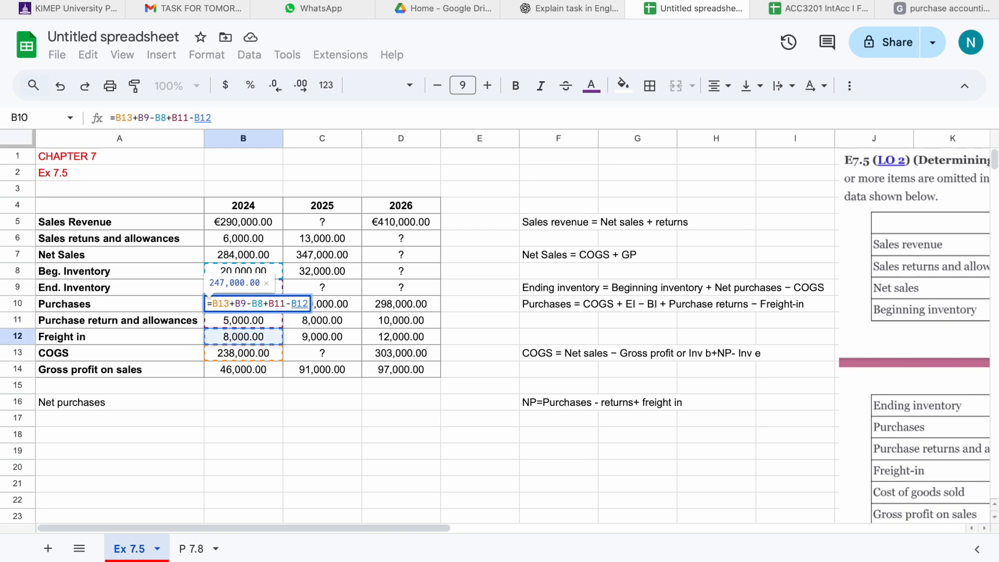
key(Return)
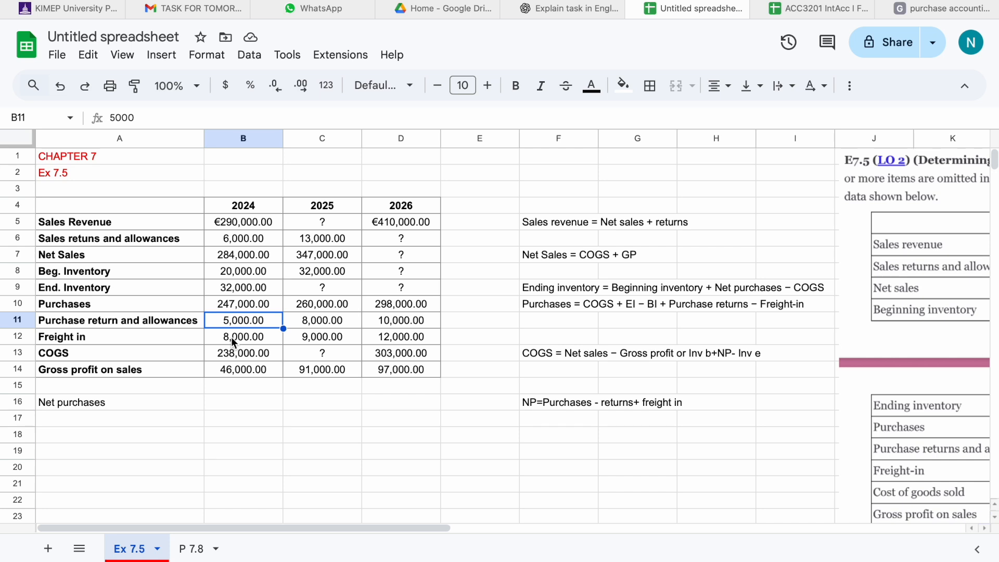
Enter the 2025 Sales Revenue formula =C6+C7, adding sales returns and allowances to net sales.
click(308, 211)
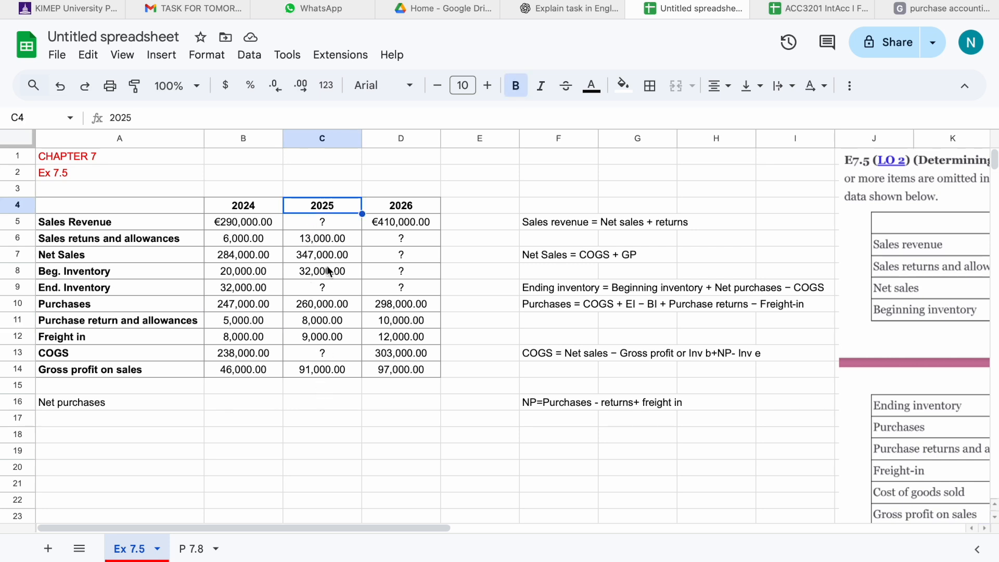
click(323, 225)
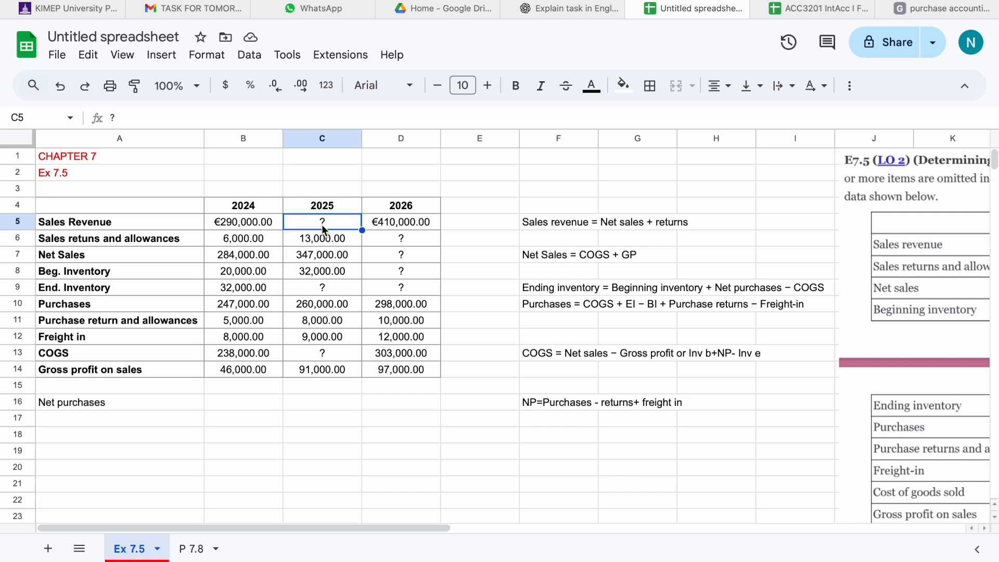
double_click(321, 227)
key(BackSpace)
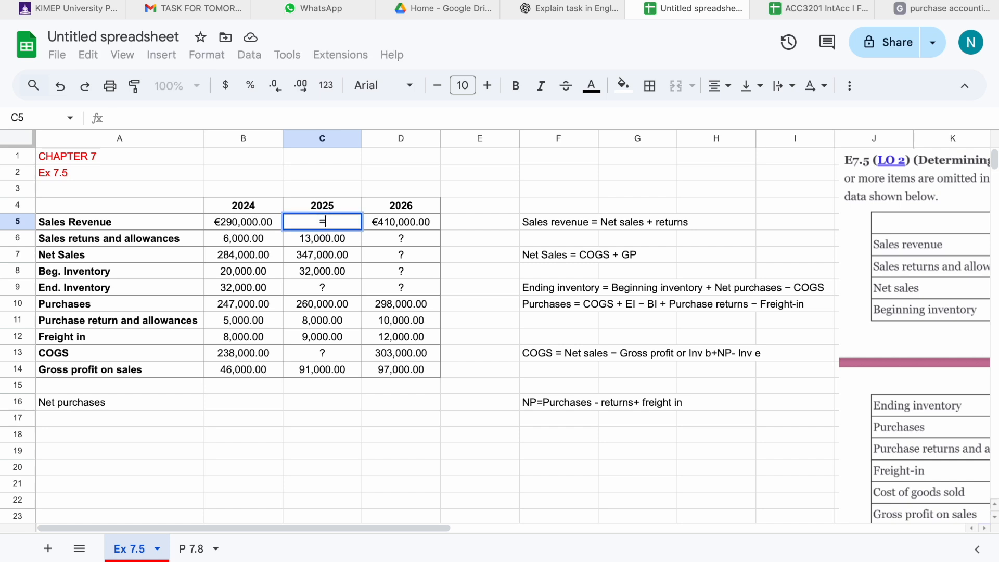
text(=)
click(349, 236)
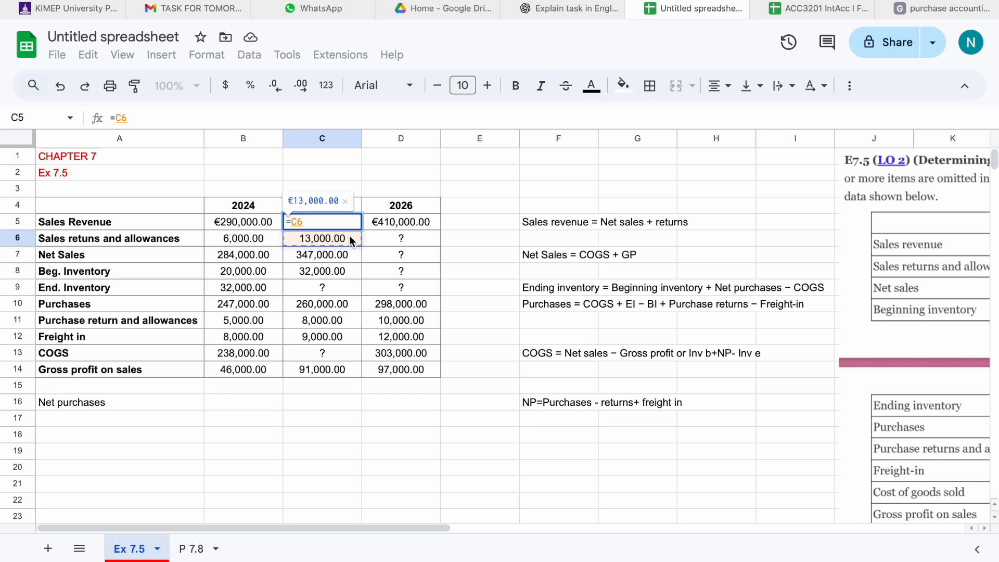
text(+)
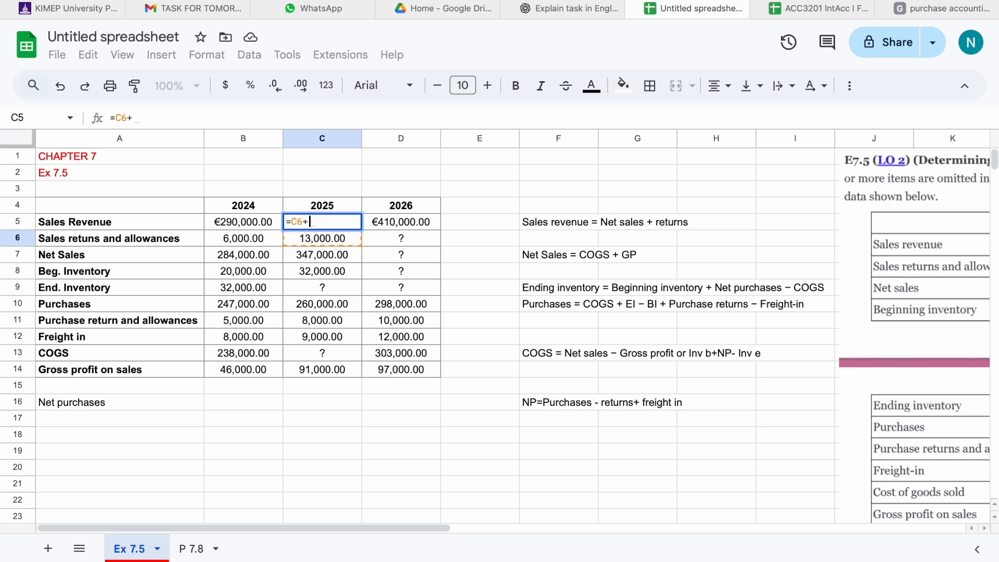
click(339, 255)
key(Return)
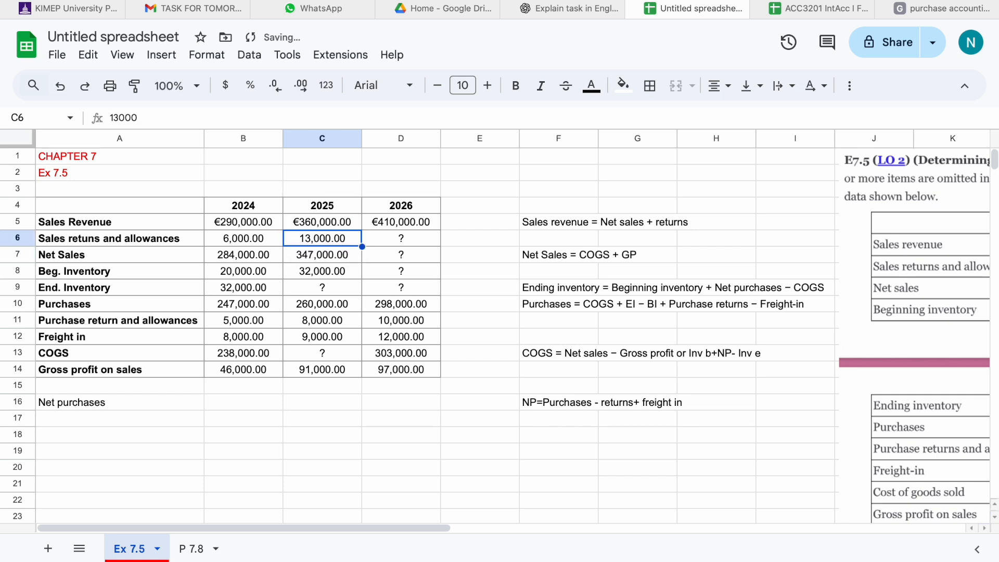
Enter the 2025 COGS formula =C7-C14, subtracting gross profit from net sales.
click(323, 284)
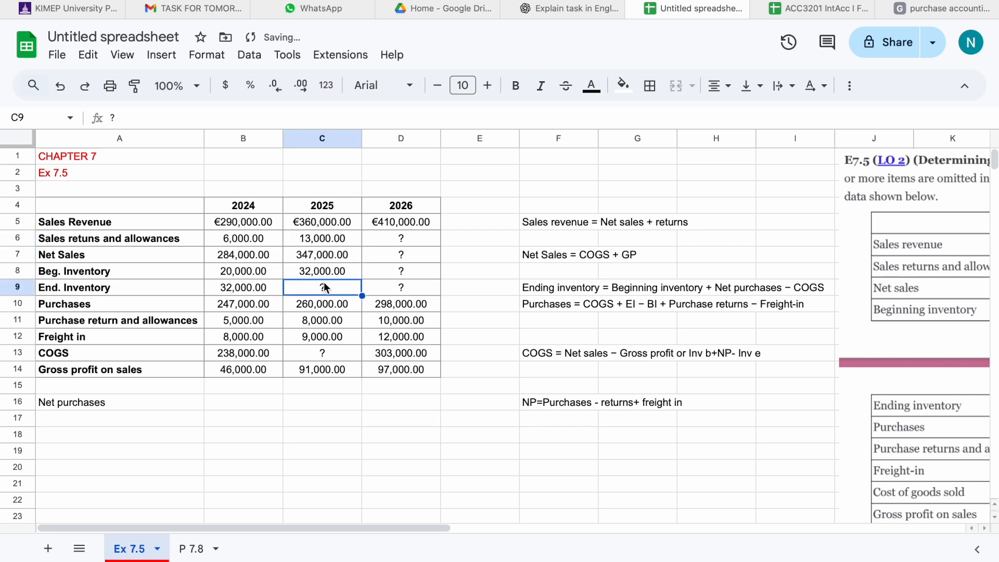
click(323, 352)
text(=)
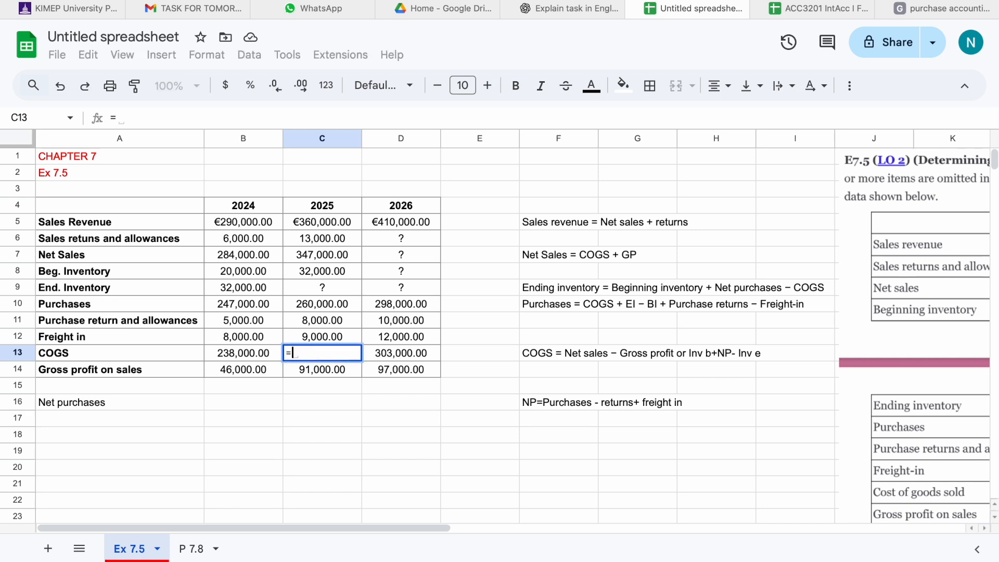
click(305, 261)
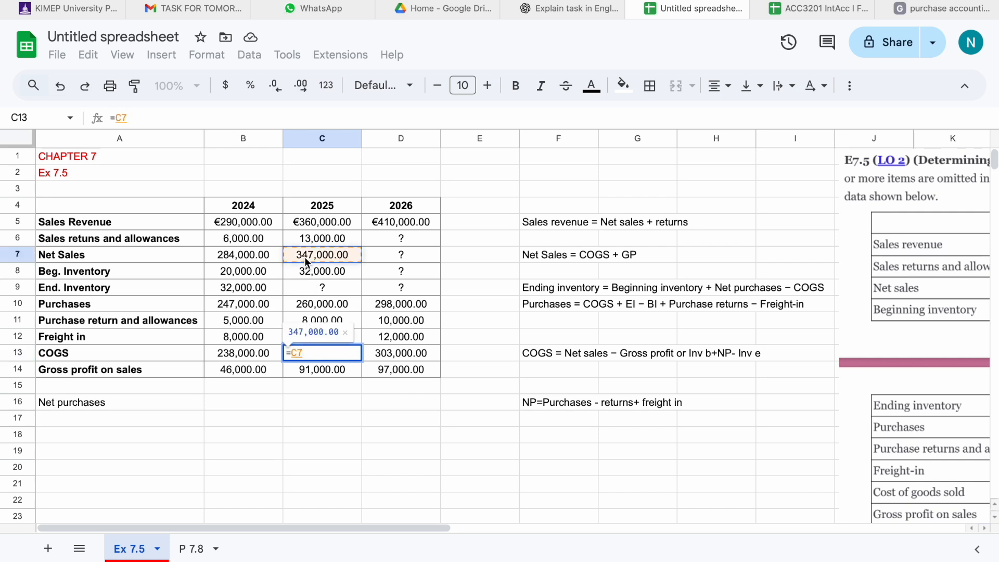
text(-)
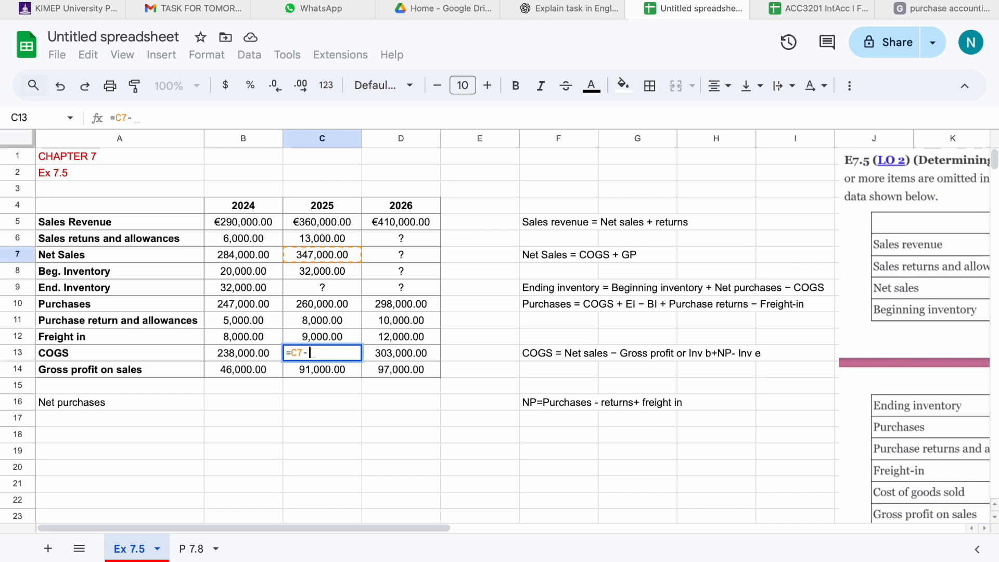
click(320, 370)
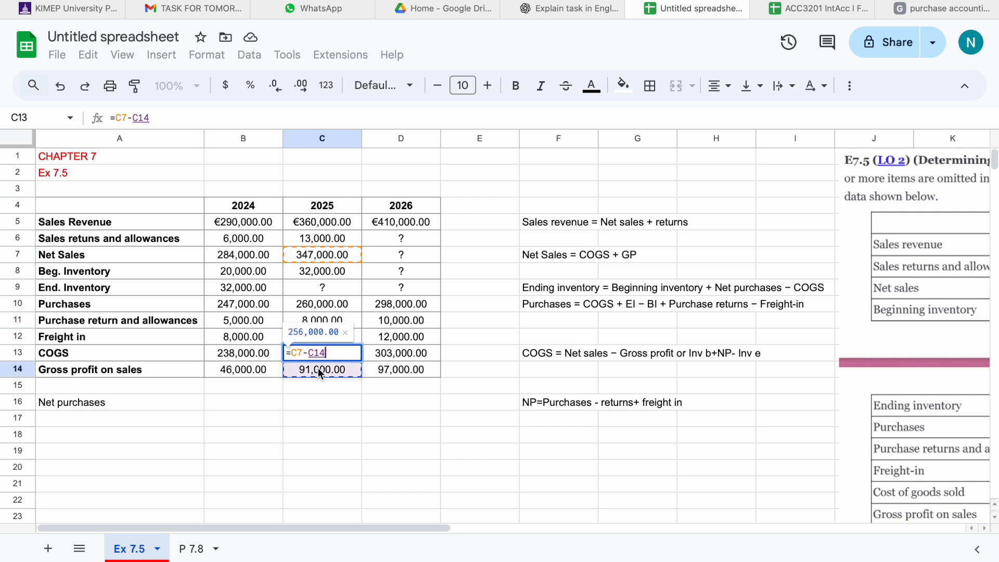
key(Return)
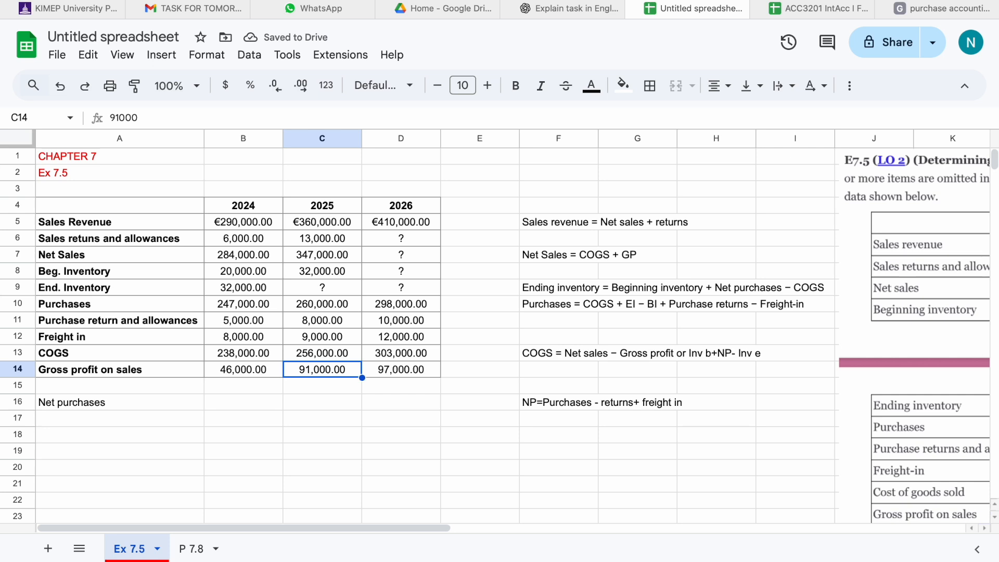
Calculate 2025 net purchases in C16 with =C10-C11+C12: purchases minus returns plus freight-in.
click(295, 410)
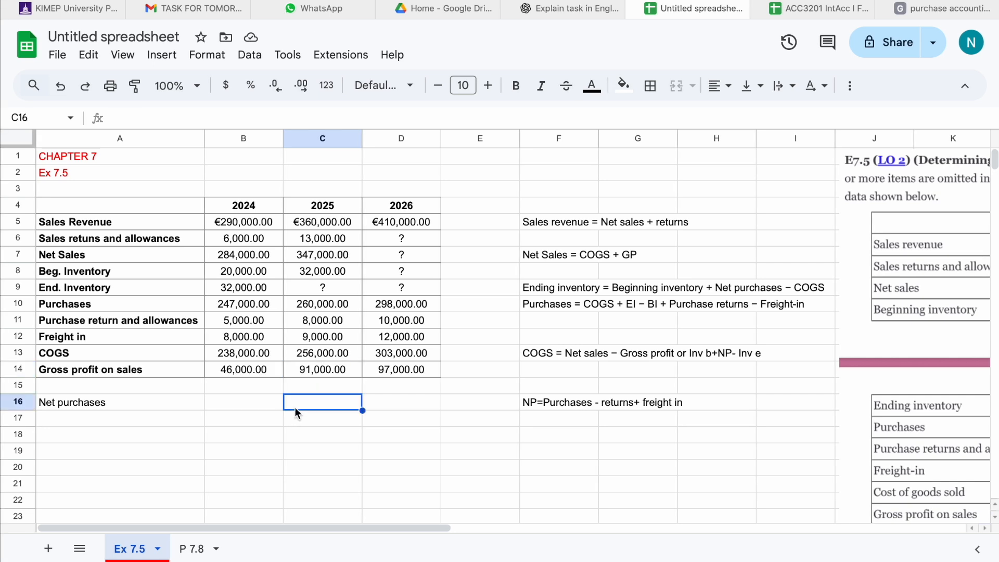
text(=)
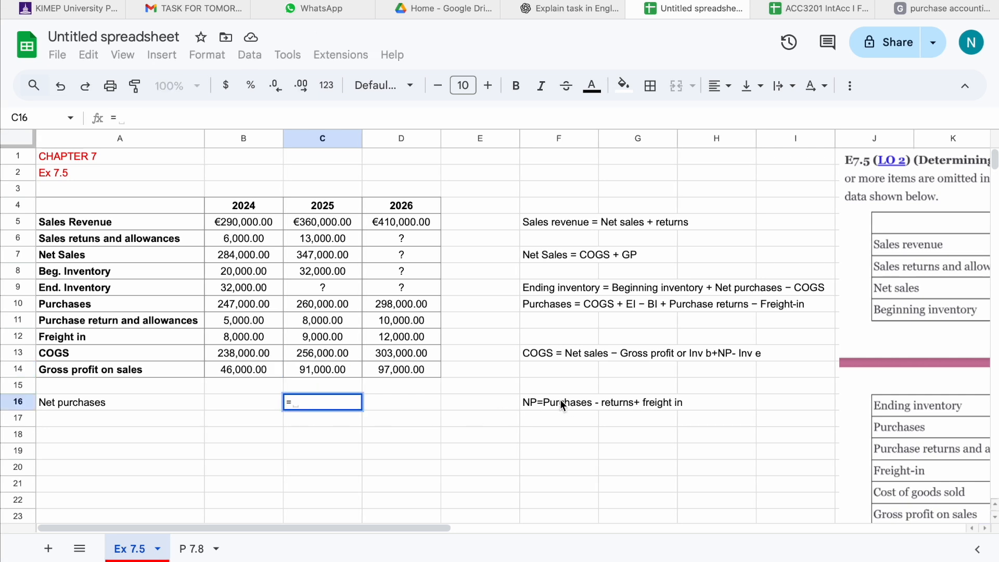
click(344, 308)
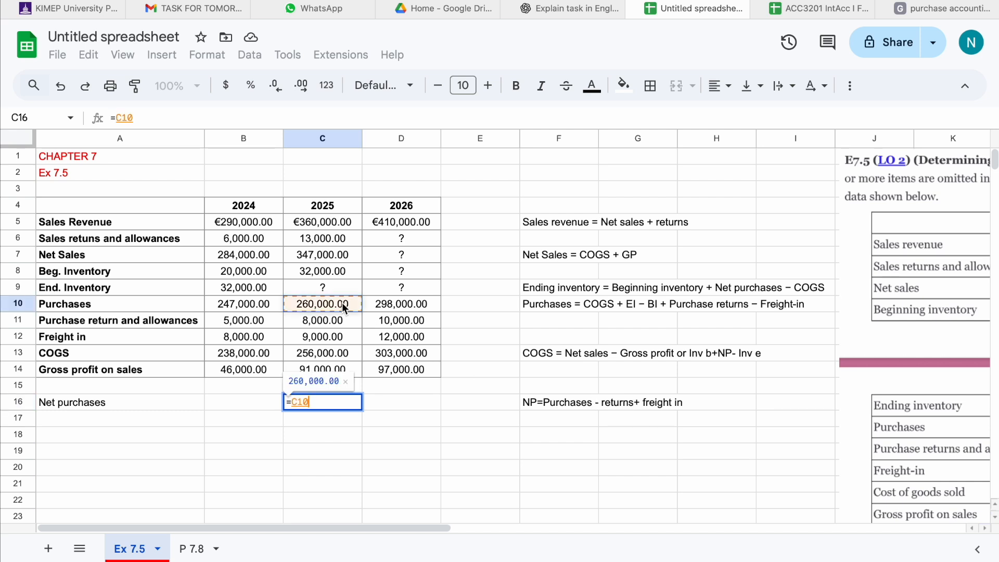
text(-)
click(334, 321)
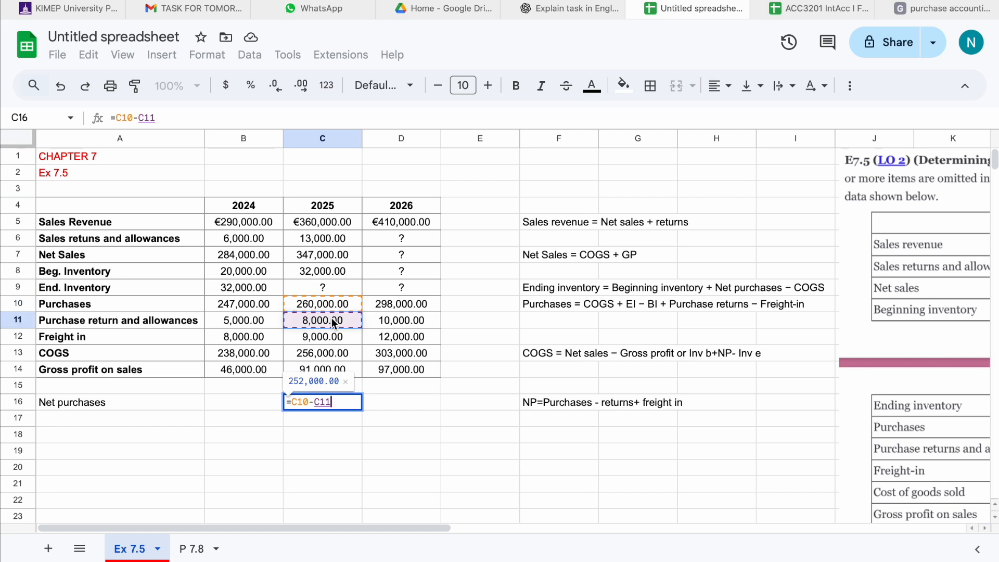
text(+)
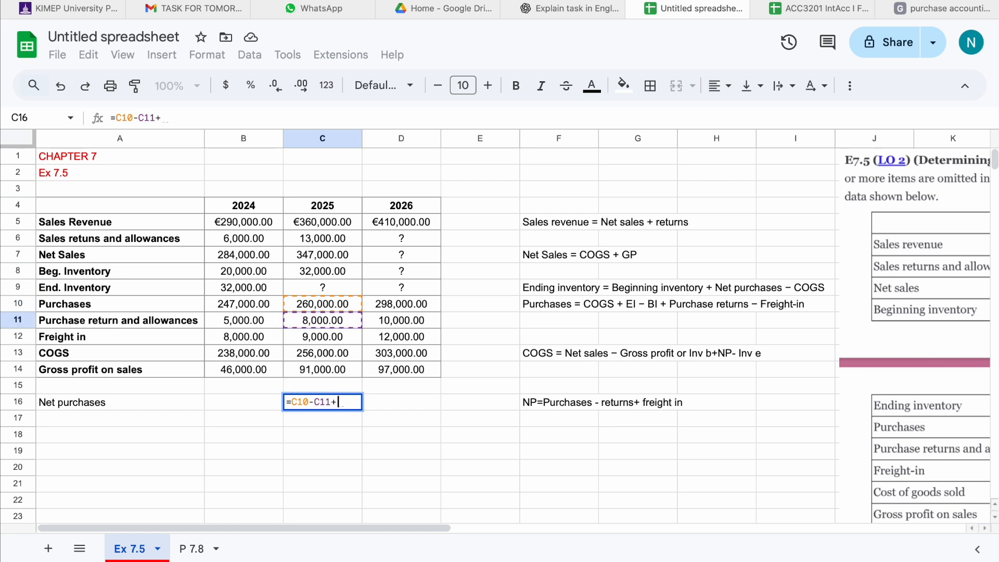
click(327, 337)
key(Return)
click(344, 403)
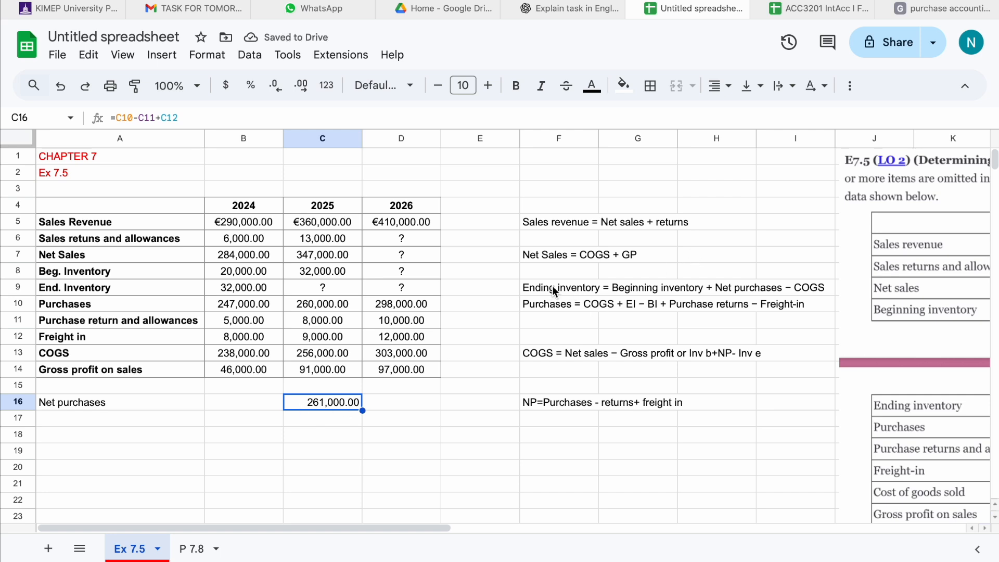
Enter the 2025 Ending Inventory formula =C8+C16-C13: beginning inventory plus net purchases minus COGS.
click(333, 287)
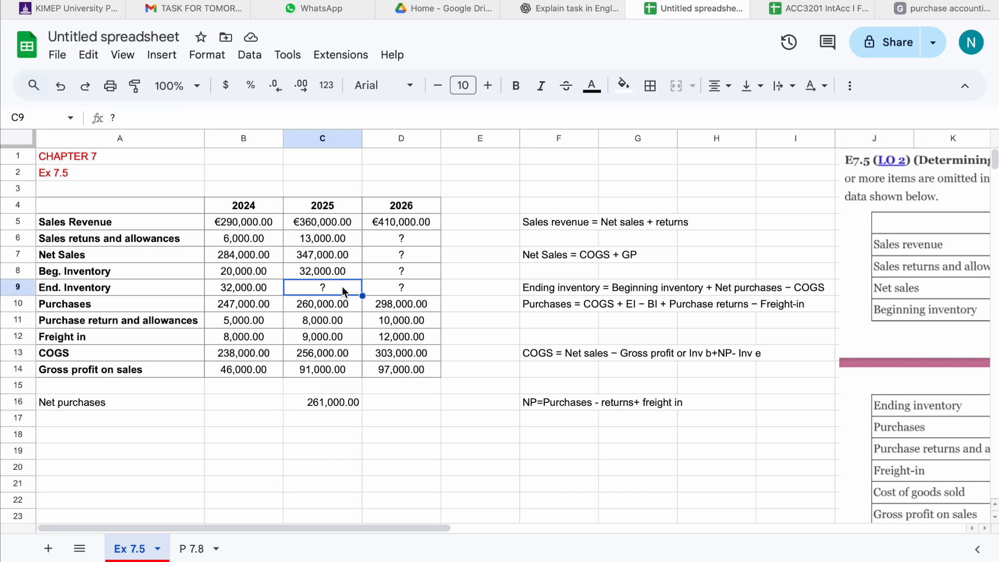
text(=)
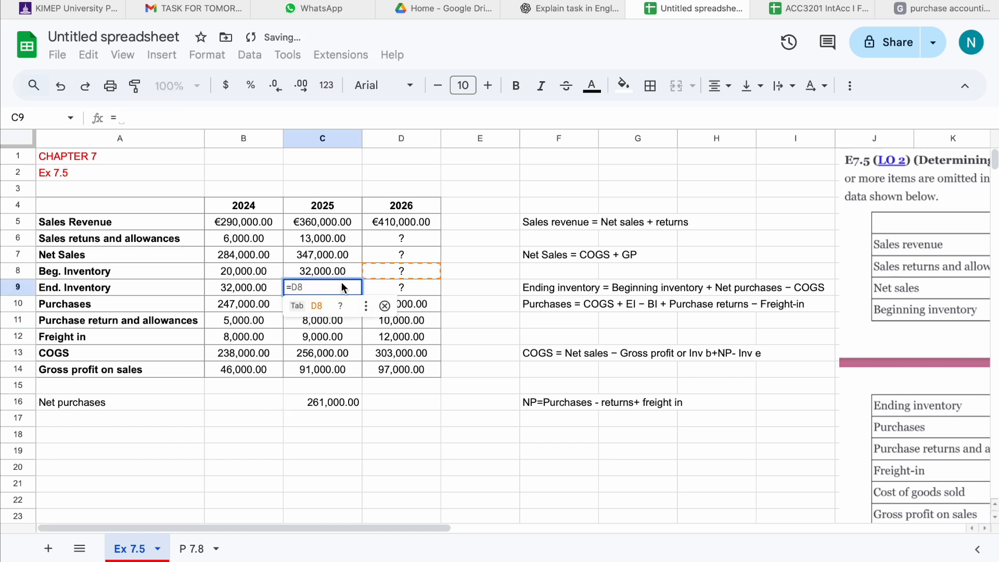
click(330, 272)
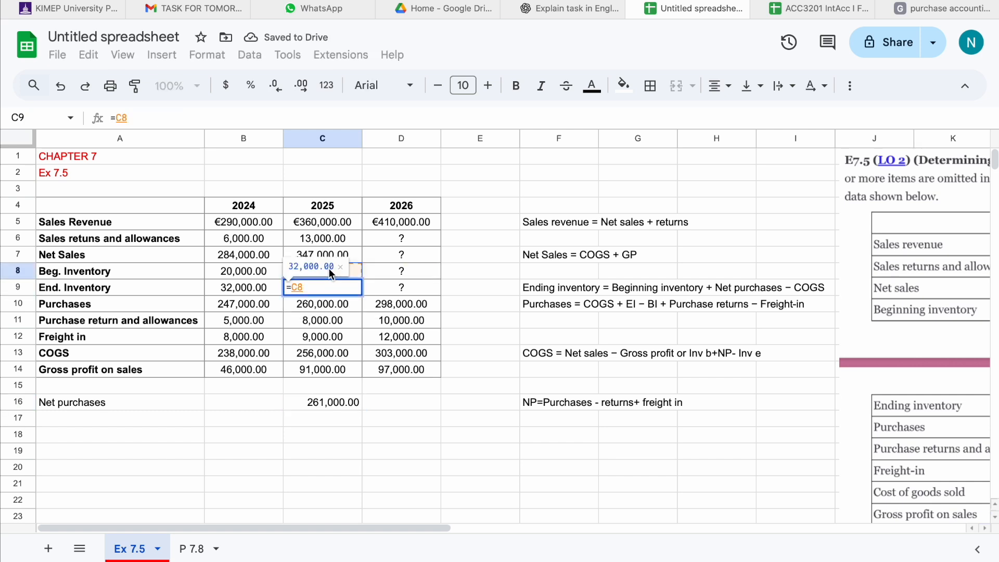
text(+)
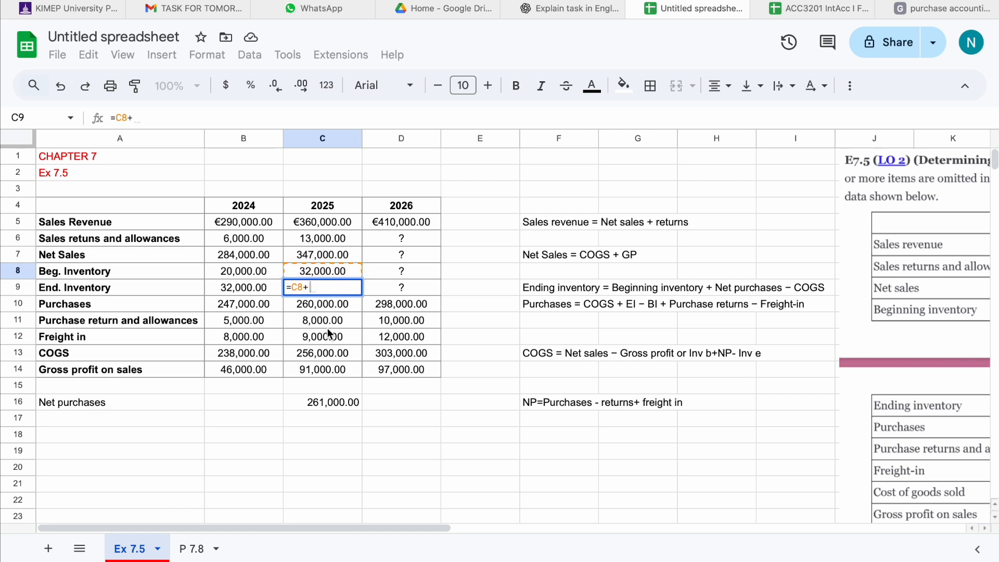
click(323, 401)
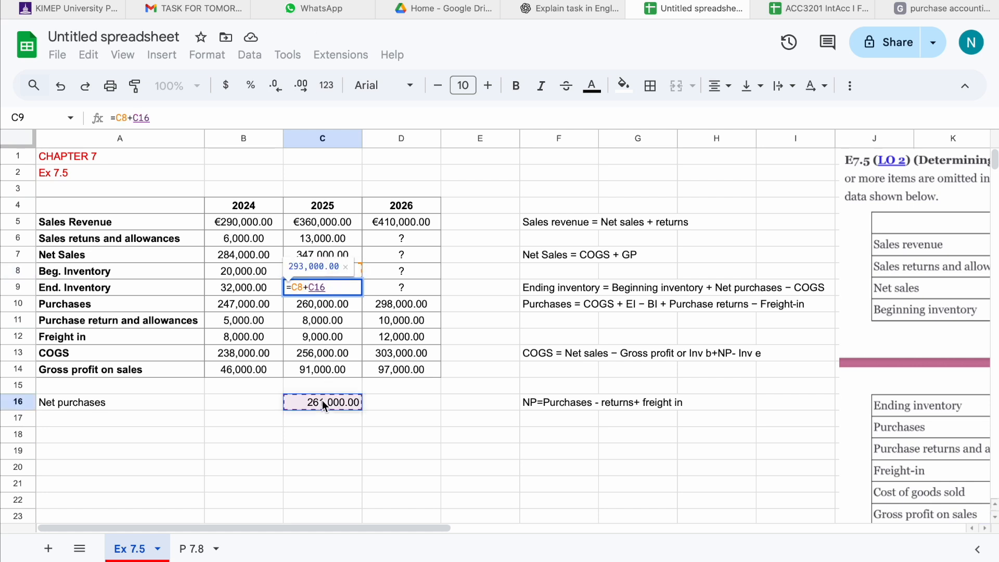
text(-)
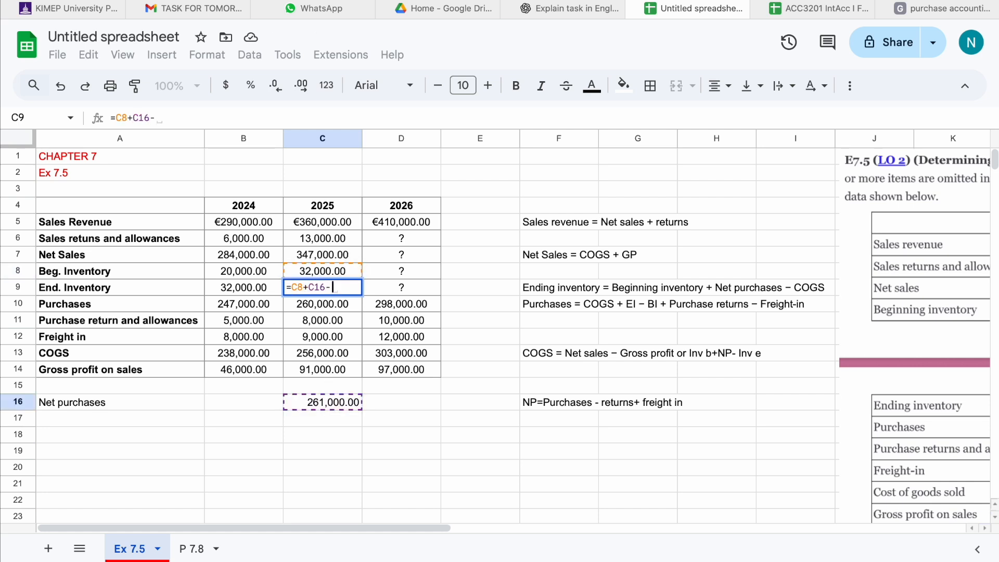
click(320, 354)
key(Return)
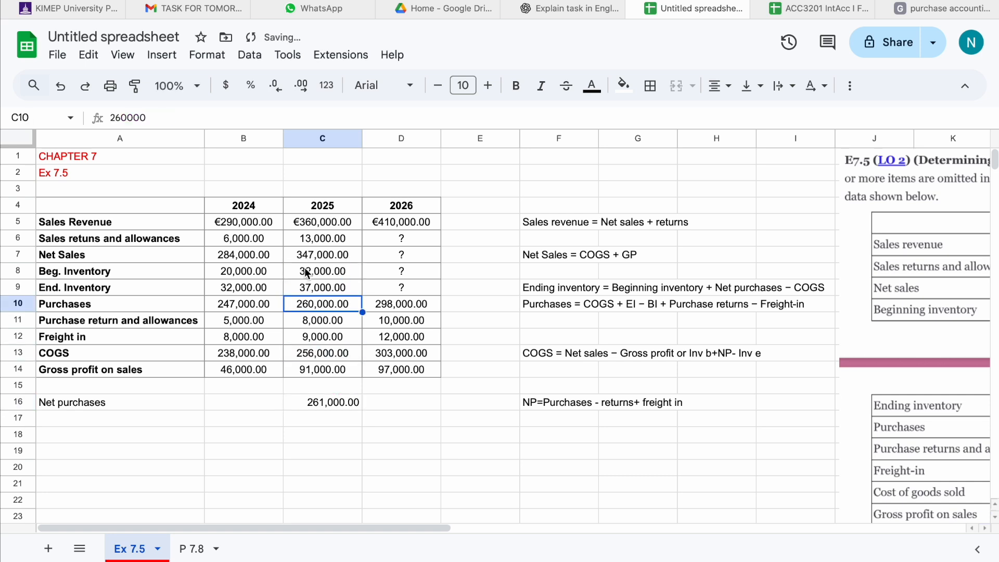
click(302, 288)
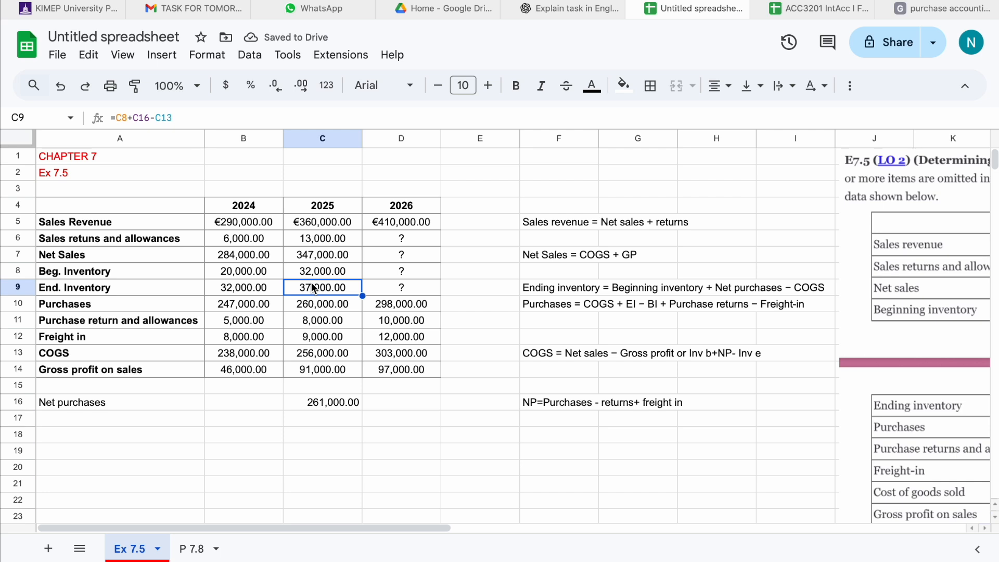
Set the 2026 Beginning Inventory to =C9, linking it to the 2025 ending inventory.
click(374, 267)
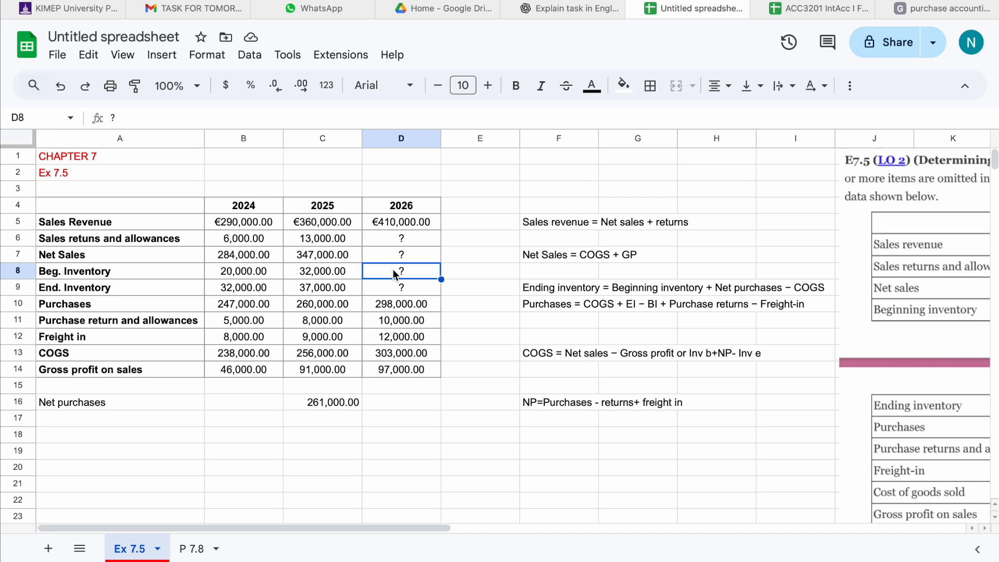
text(=)
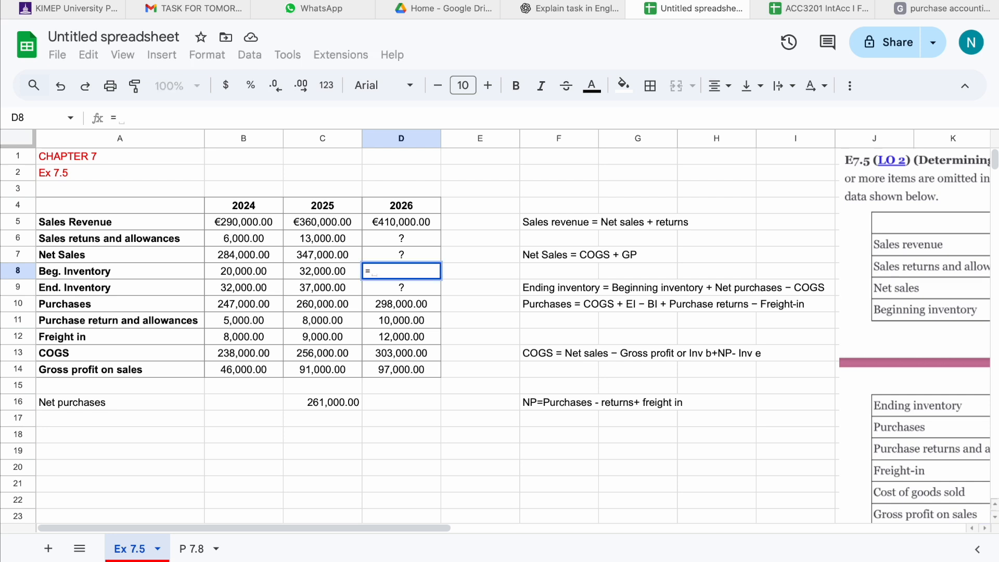
click(347, 289)
key(Return)
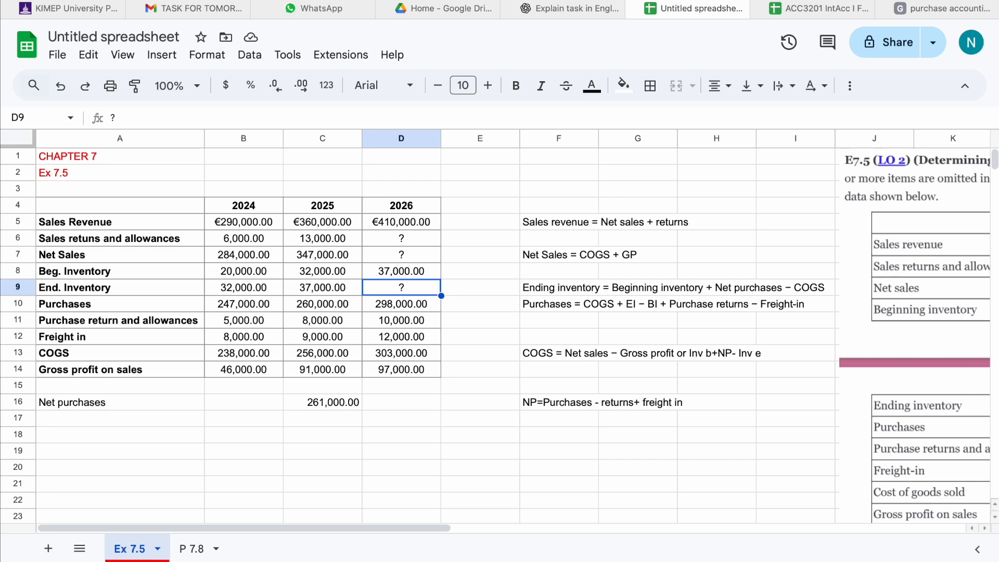
Enter the 2026 Net Sales formula =D13+D14, adding COGS and gross profit.
click(387, 253)
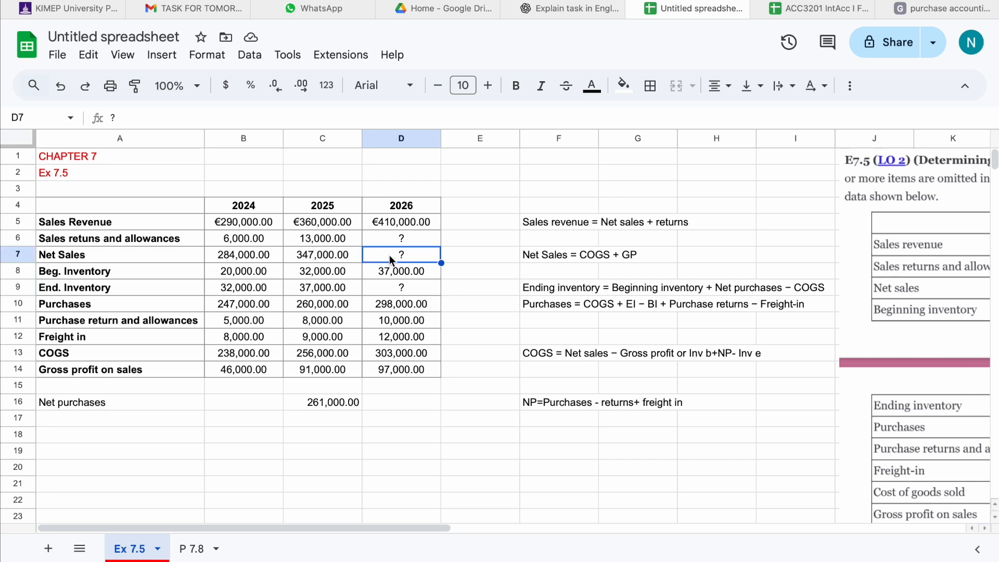
text(=)
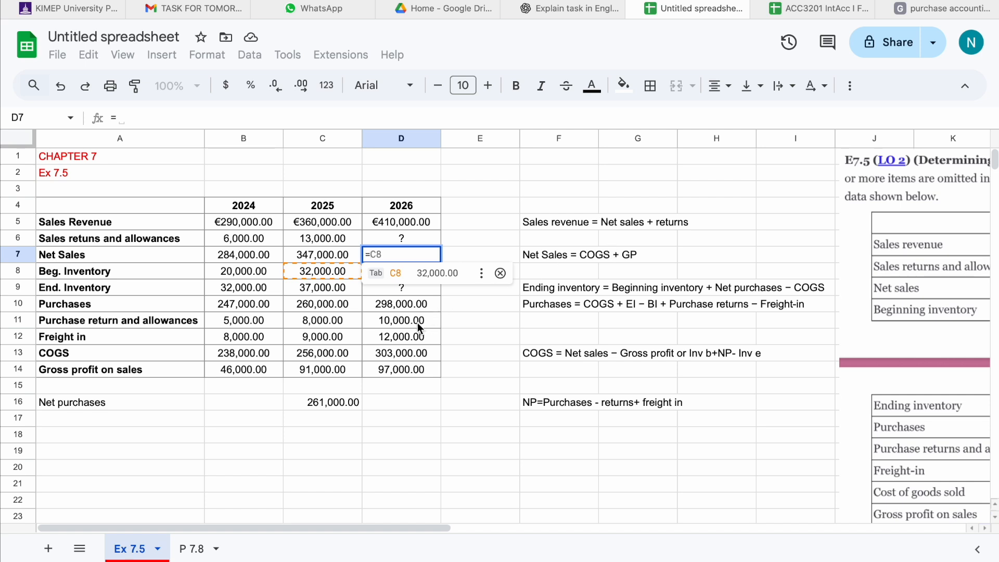
click(407, 355)
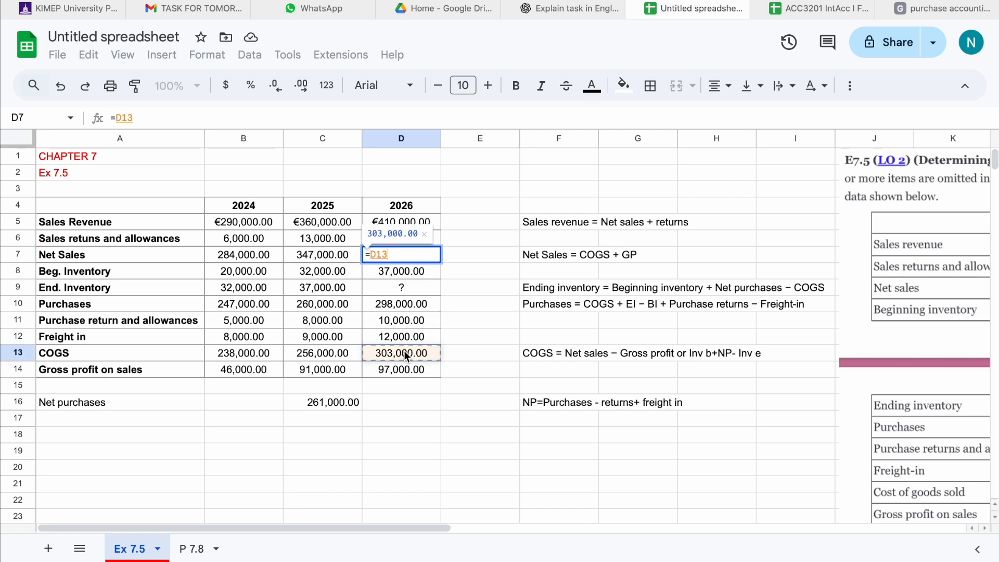
text(+)
click(402, 372)
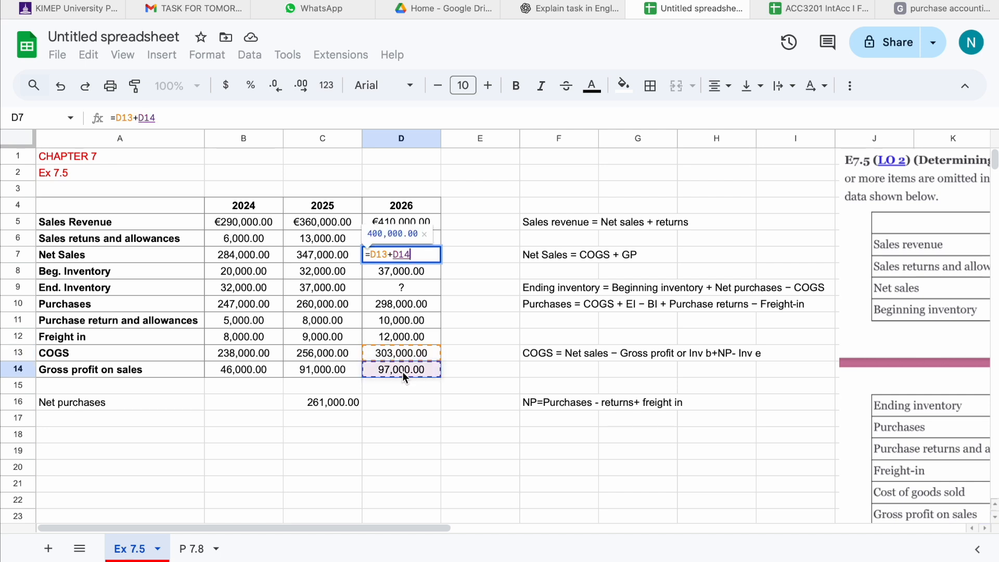
key(Return)
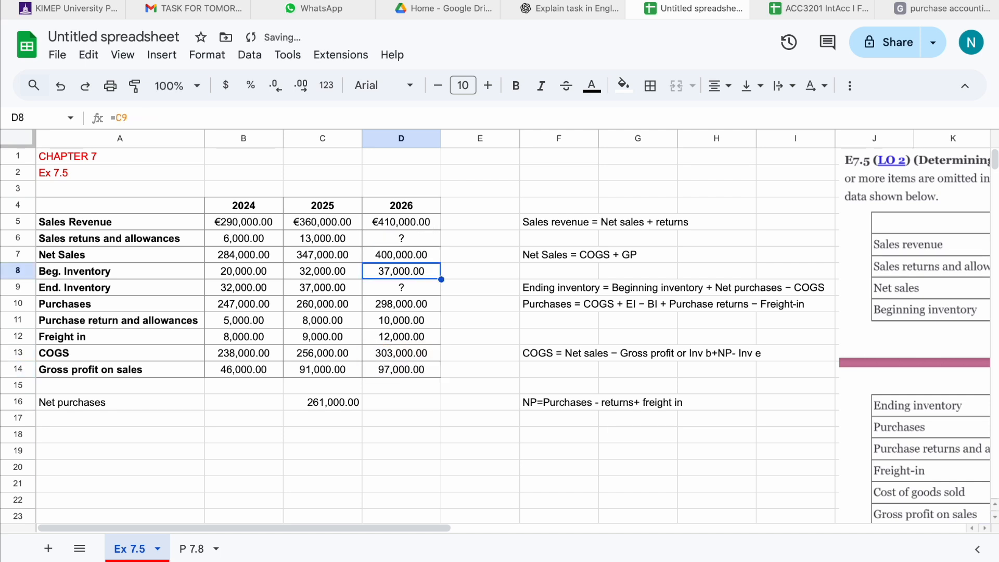
click(389, 252)
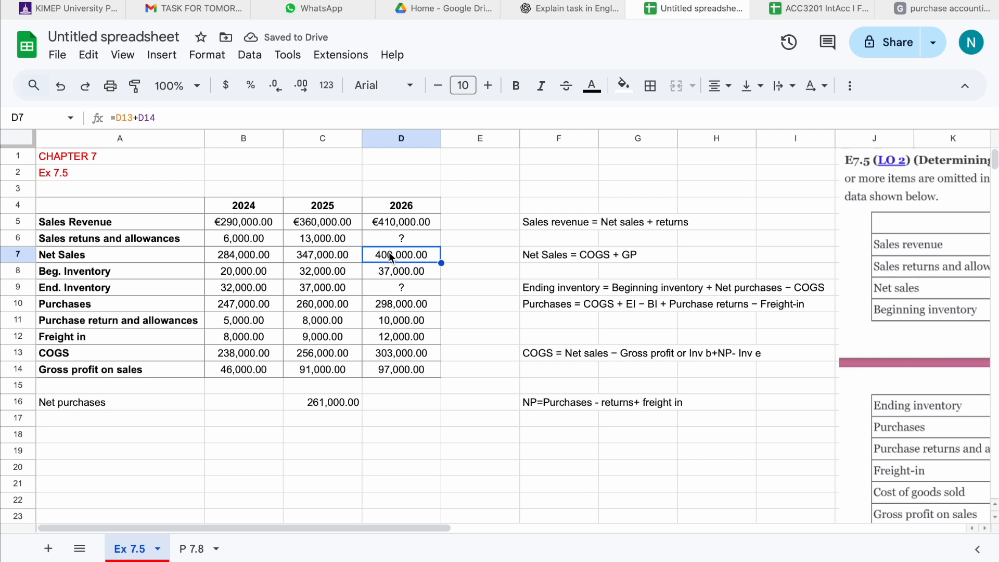
Enter the 2026 sales returns and allowances formula =D5-D7 in D6: sales revenue minus net sales.
click(383, 237)
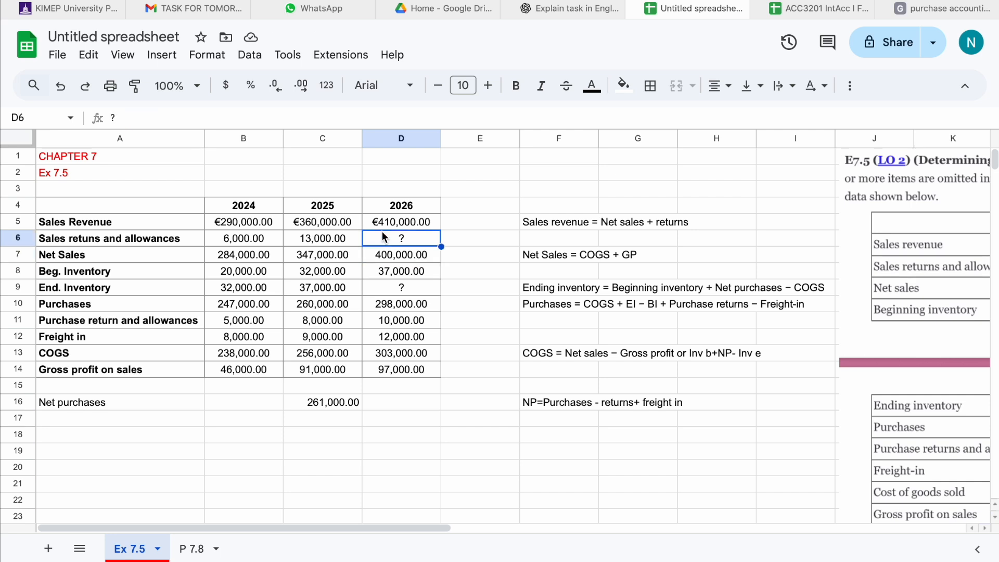
text(=)
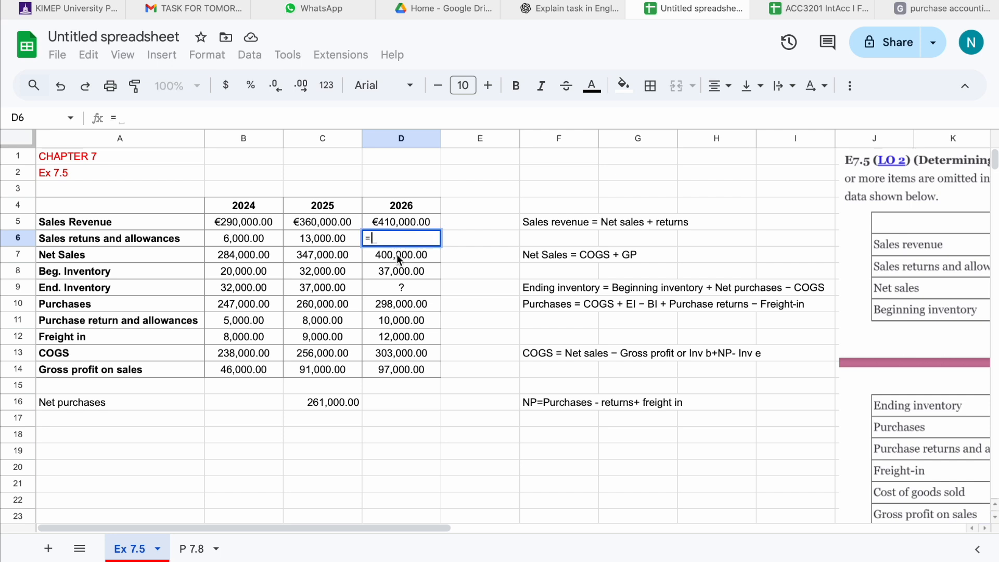
click(388, 224)
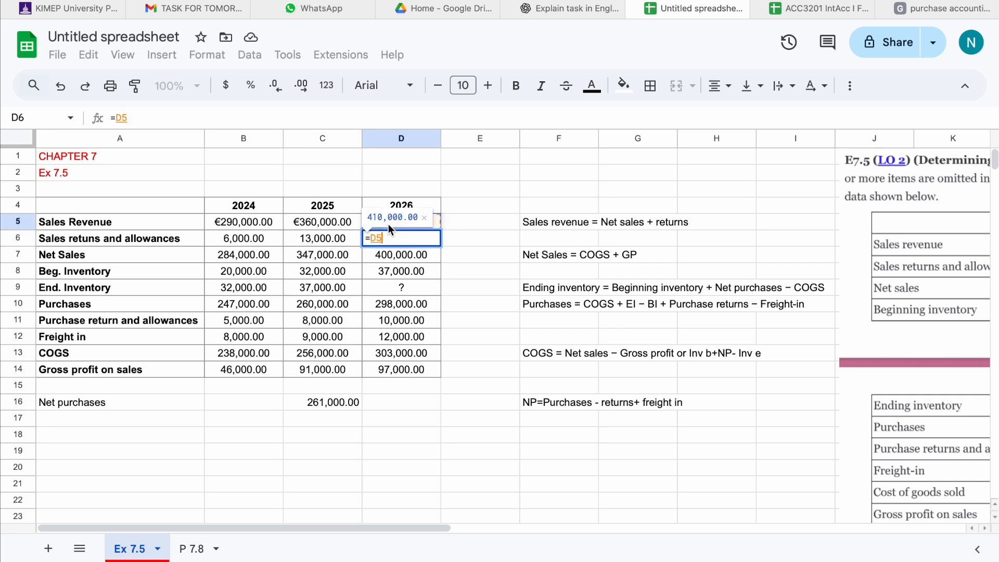
text(-)
click(392, 256)
key(Return)
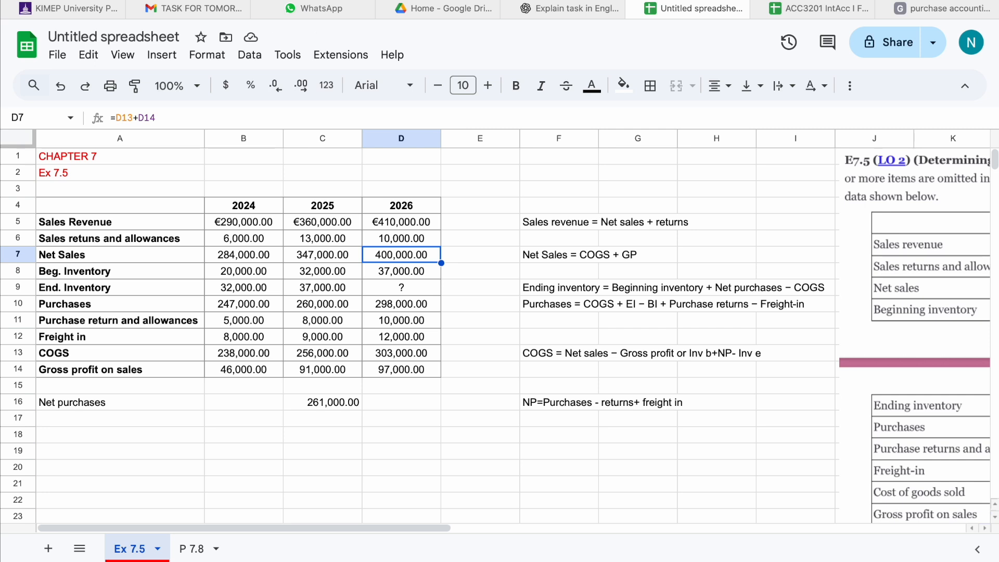
Calculate 2026 net purchases in D16 with =D10-D11+D12: purchases minus returns plus freight-in.
click(391, 403)
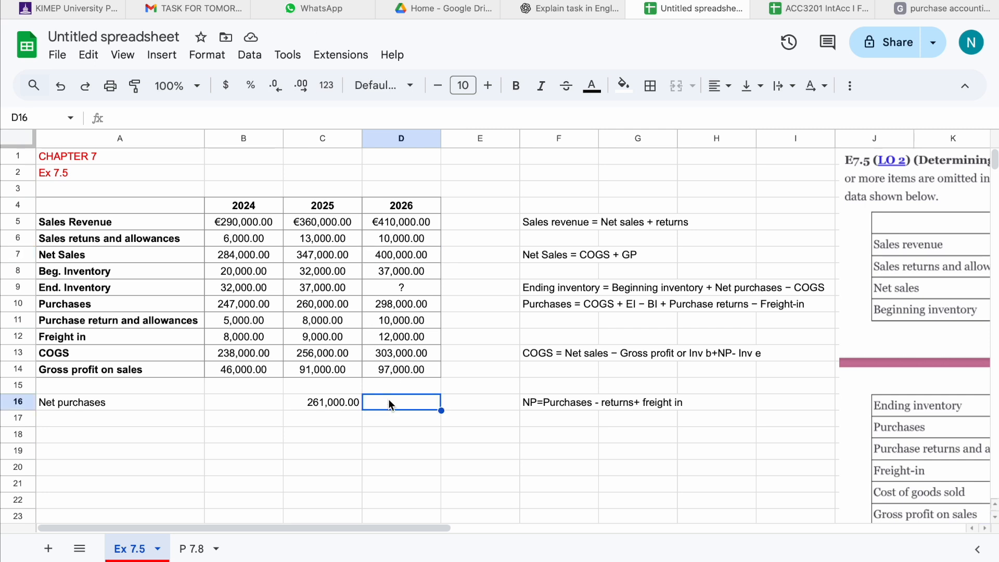
text(=)
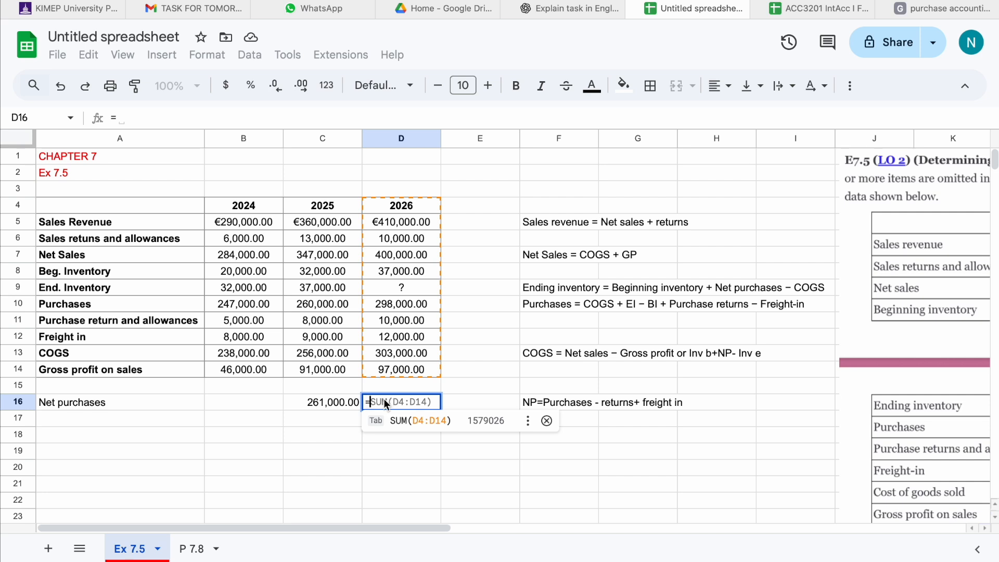
click(391, 304)
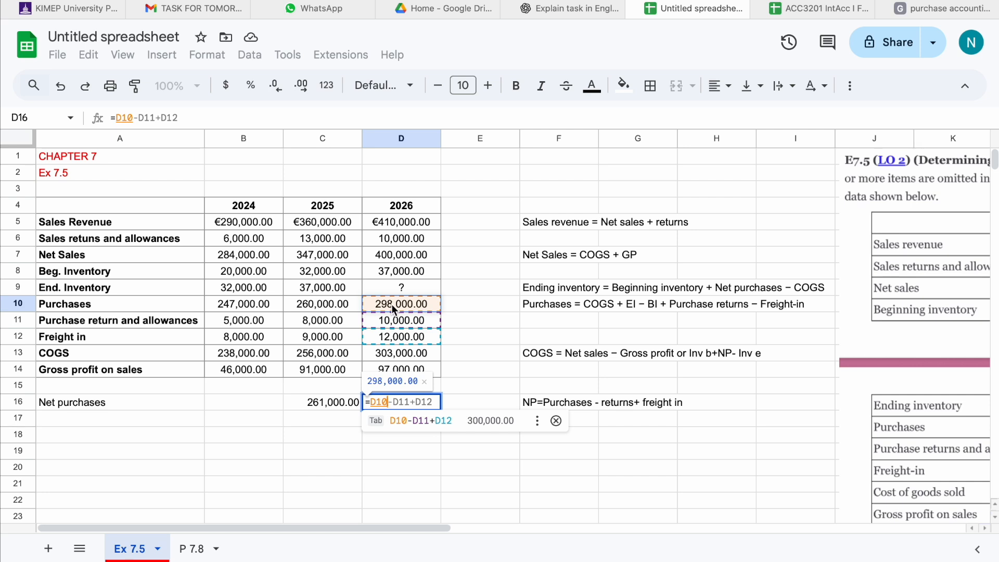
text(-)
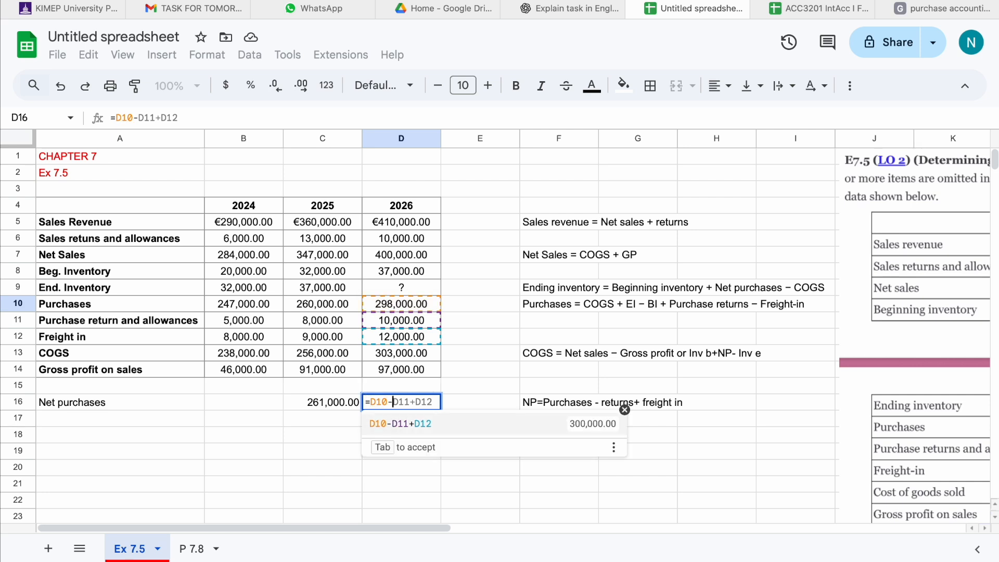
click(393, 322)
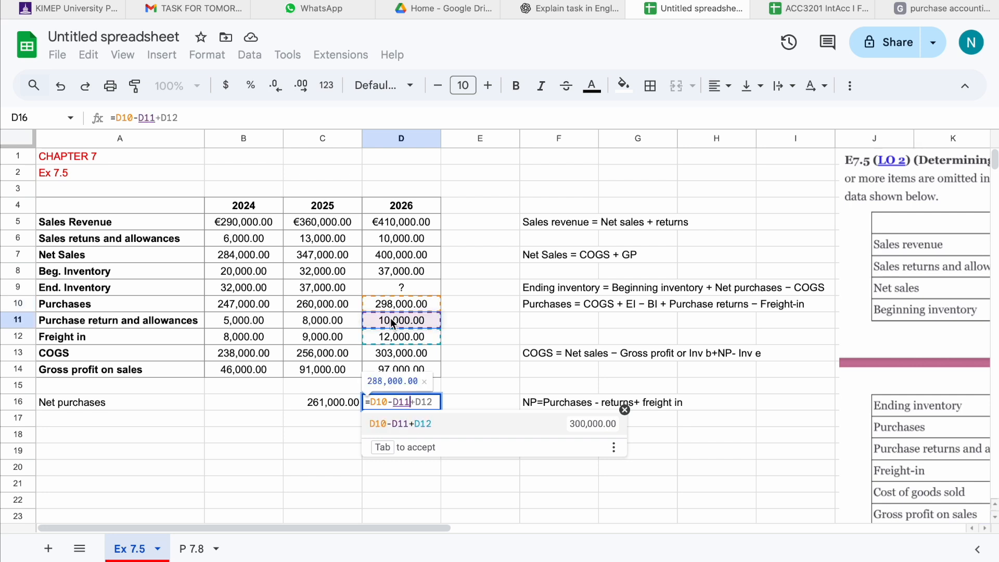
text(+)
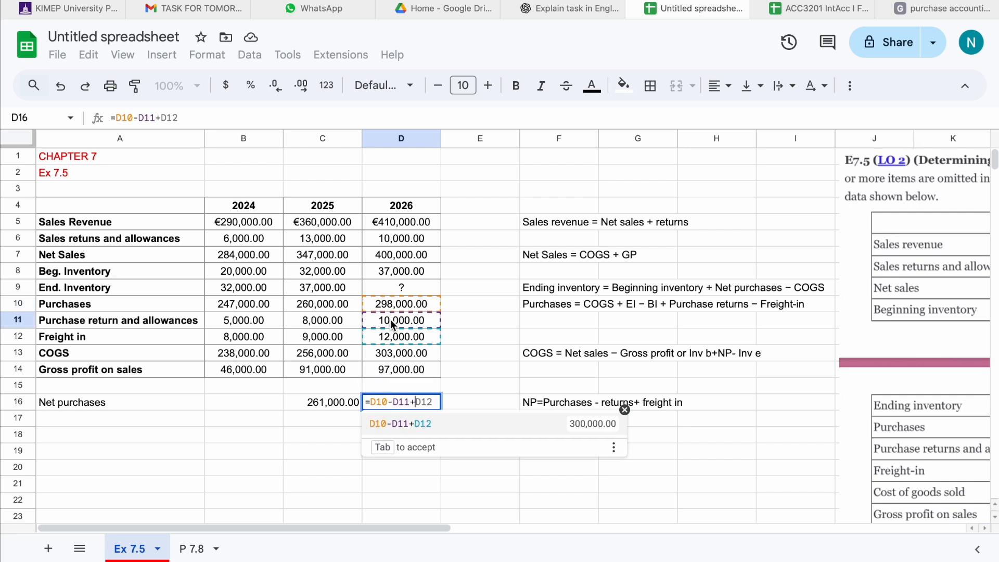
click(396, 341)
key(Return)
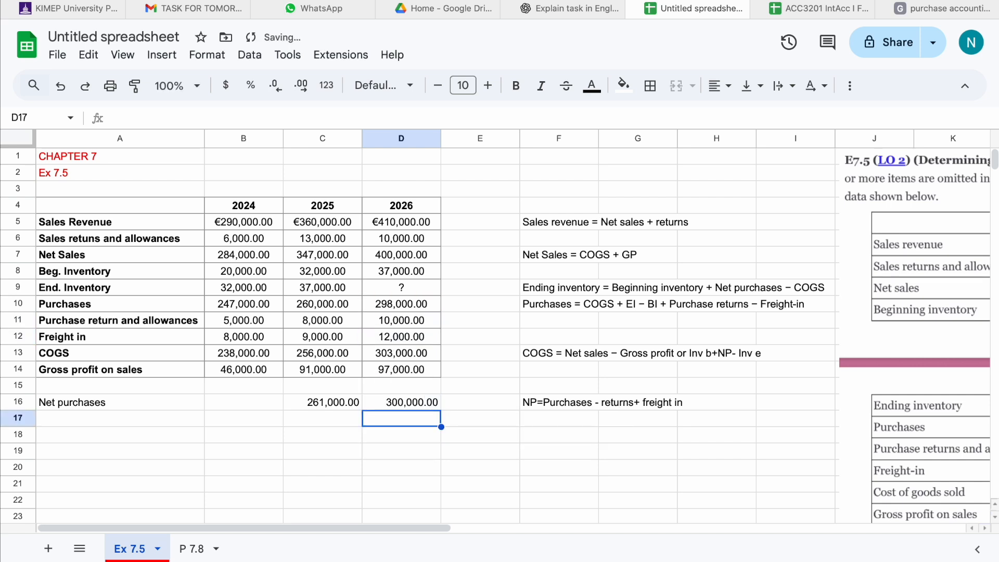
Enter the 2026 Ending Inventory formula =D8+D16-D13: beginning inventory plus net purchases minus COGS.
click(410, 400)
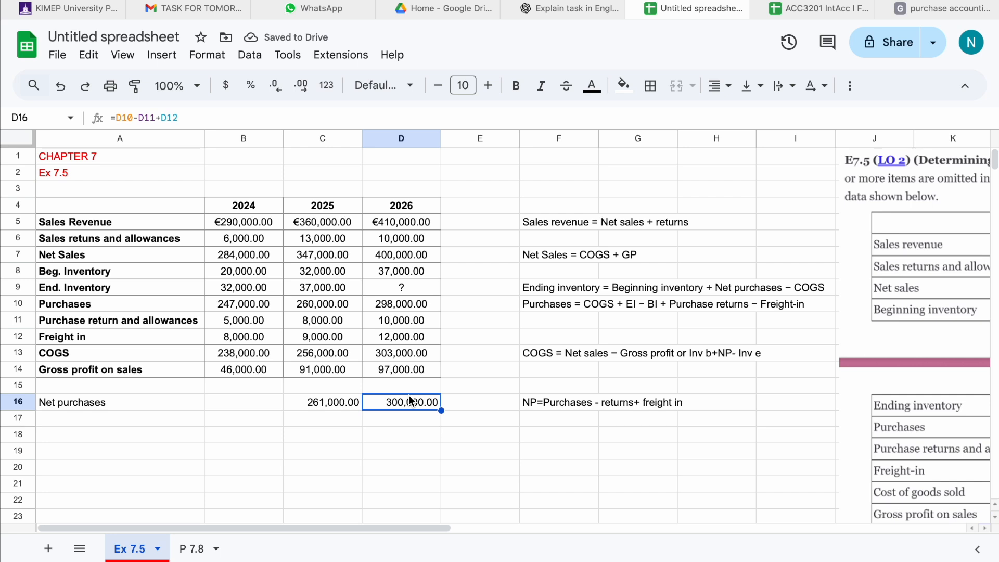
click(406, 289)
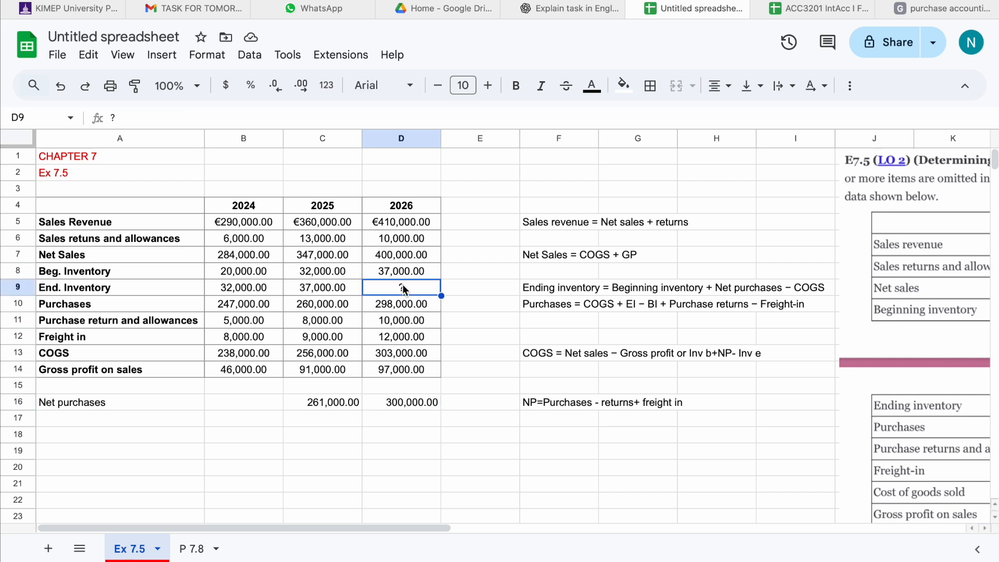
text(=)
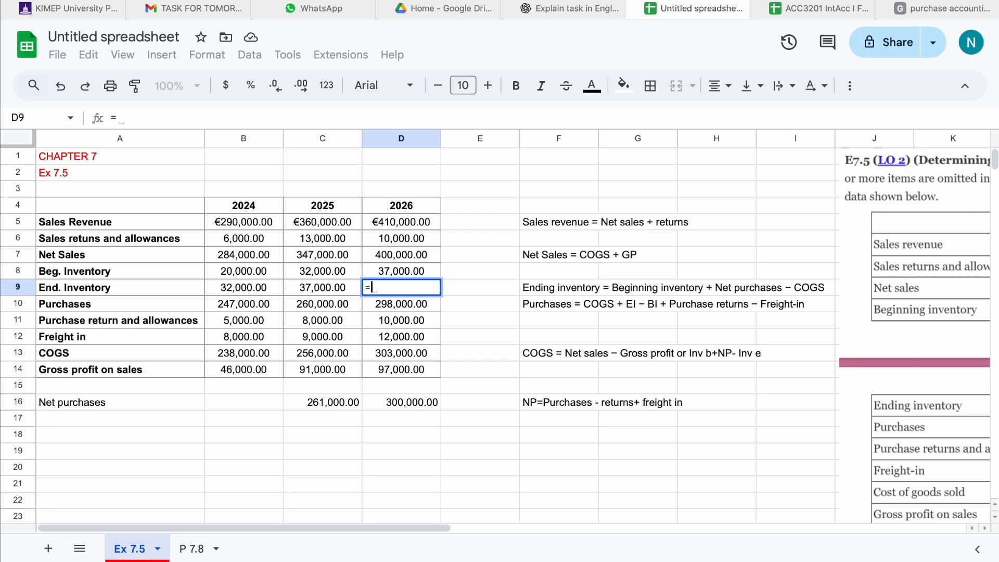
click(406, 271)
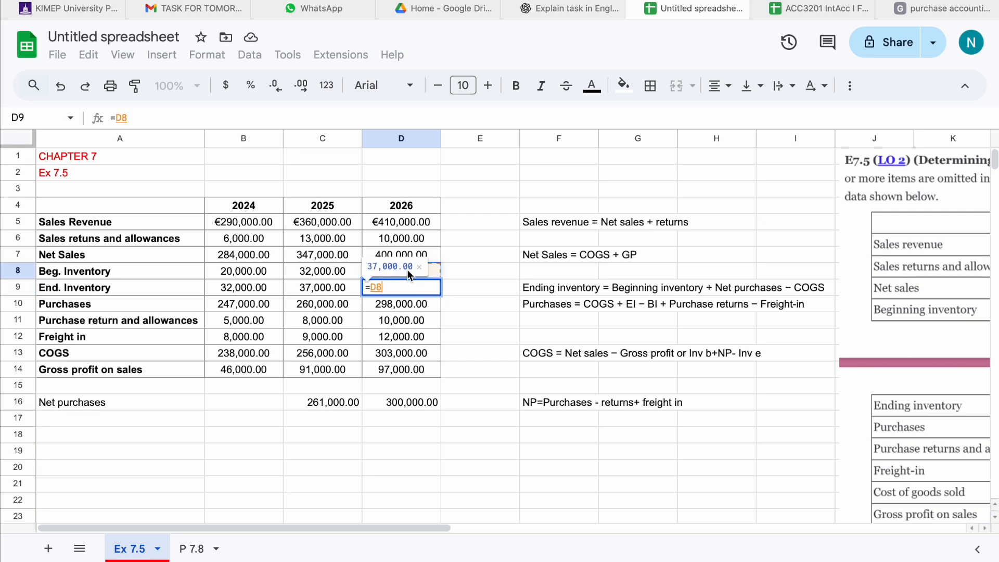
text(+)
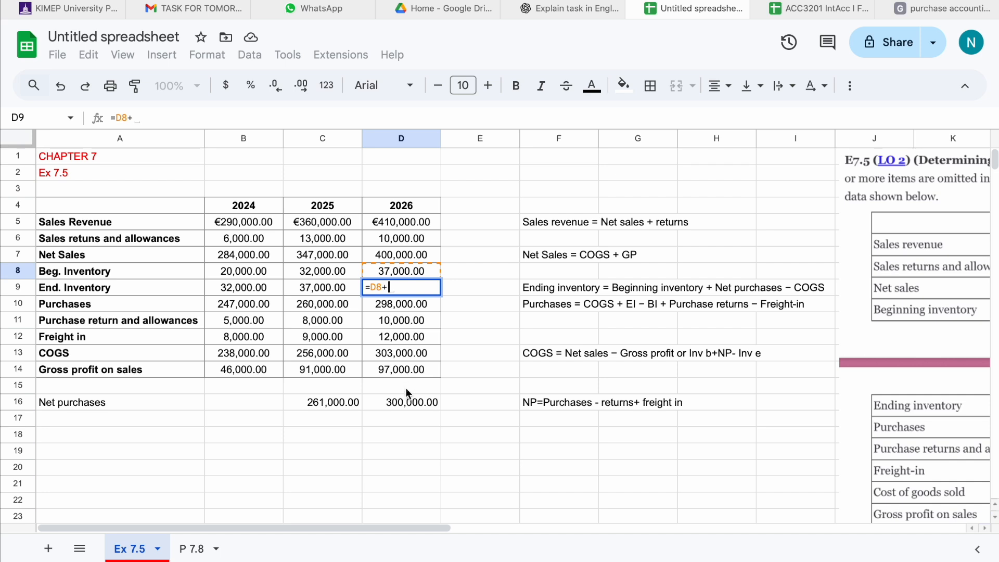
click(406, 404)
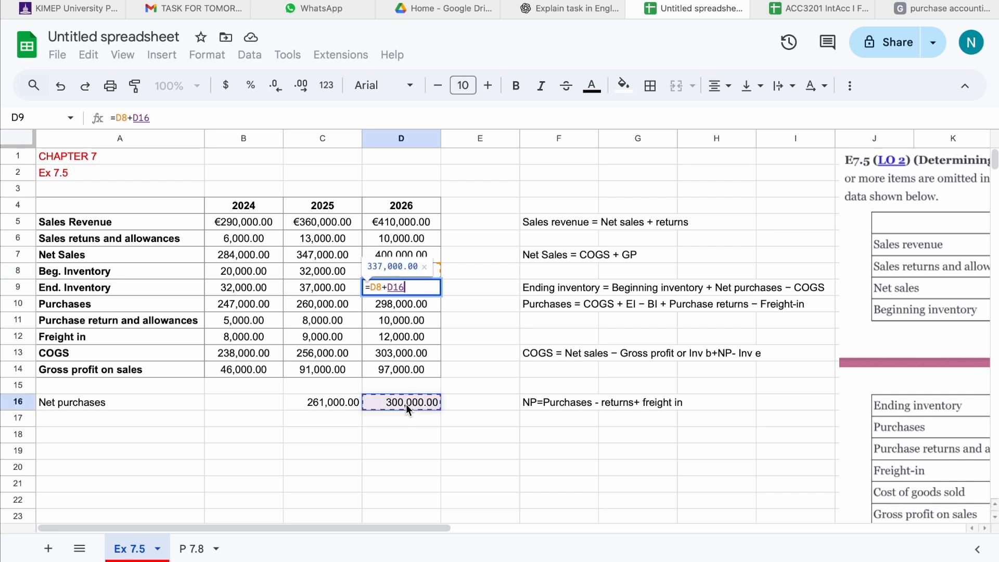
text(-)
click(417, 353)
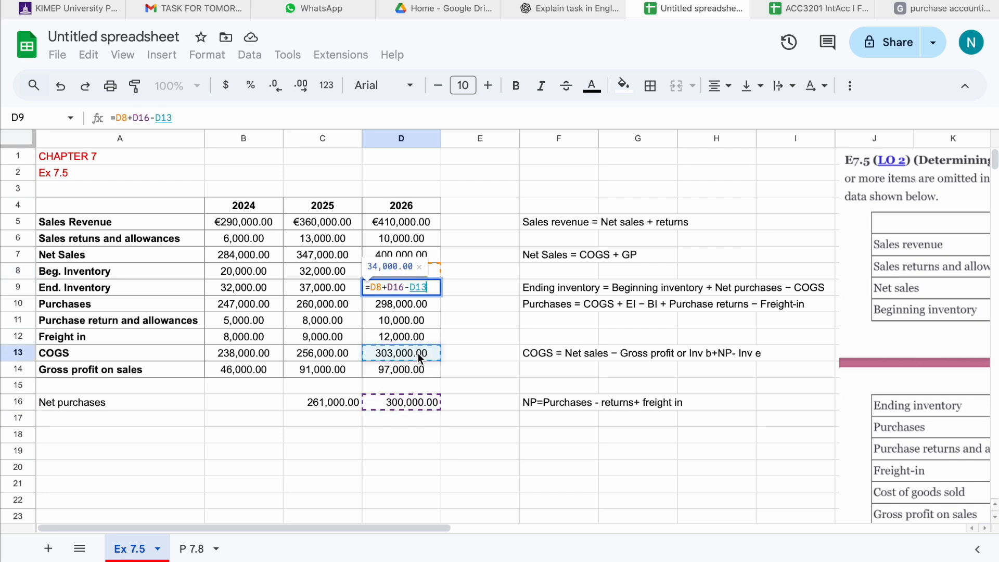
key(Return)
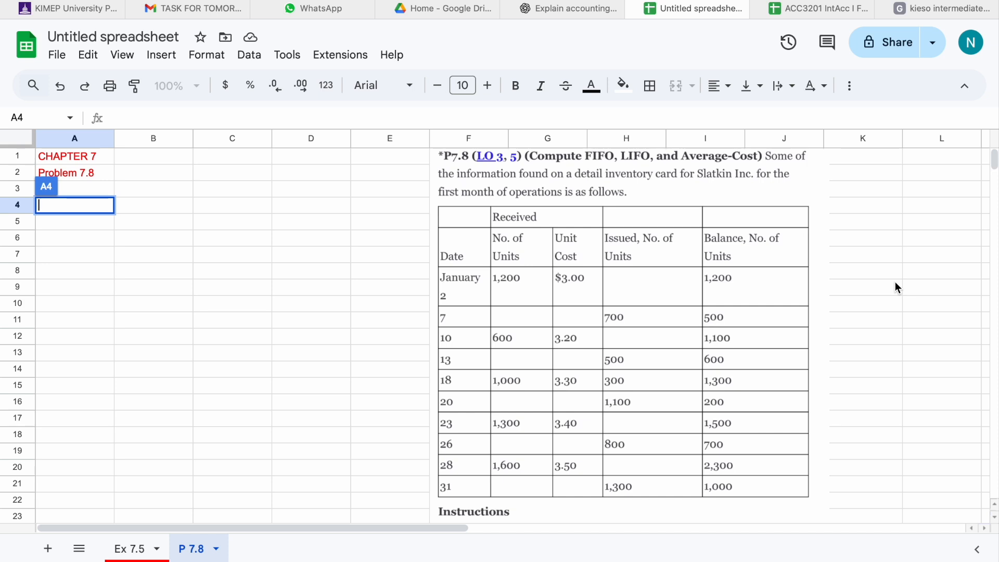
On the P 7.8 sheet, label cell A4 as "1. FIFO" to start the FIFO calculation.
scroll(634, 356, down, 8)
scroll(639, 358, up, 3)
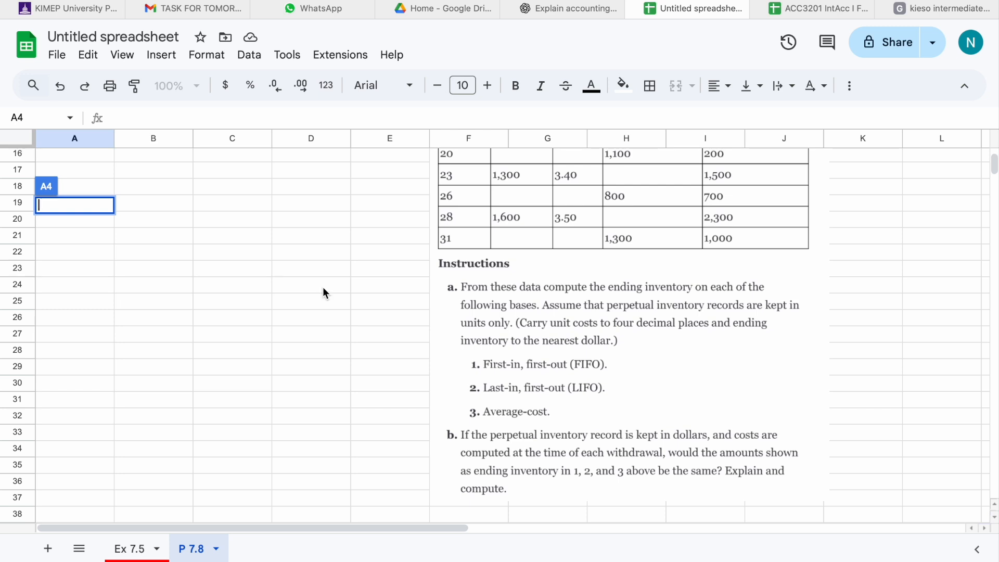
scroll(257, 255, up, 5)
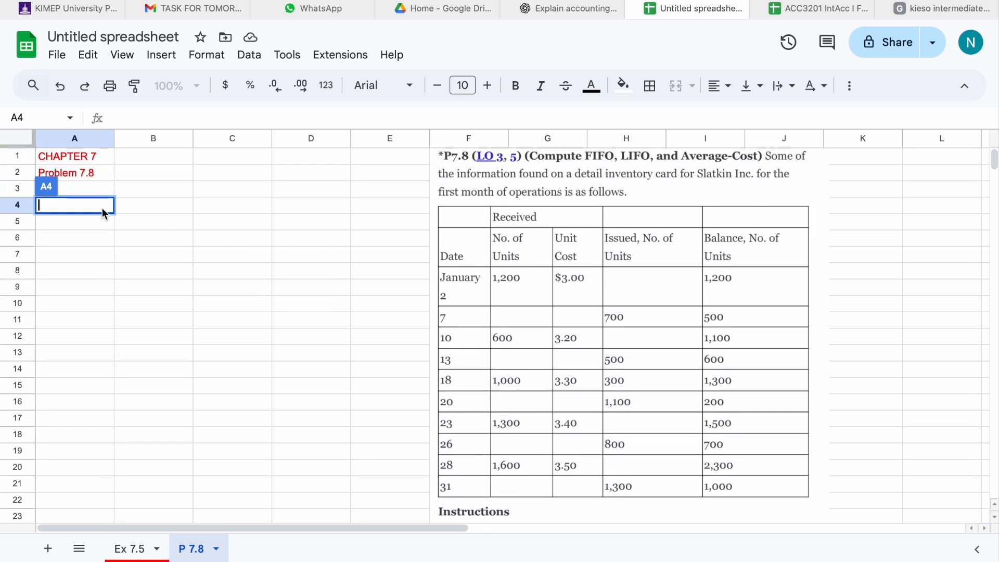
click(83, 189)
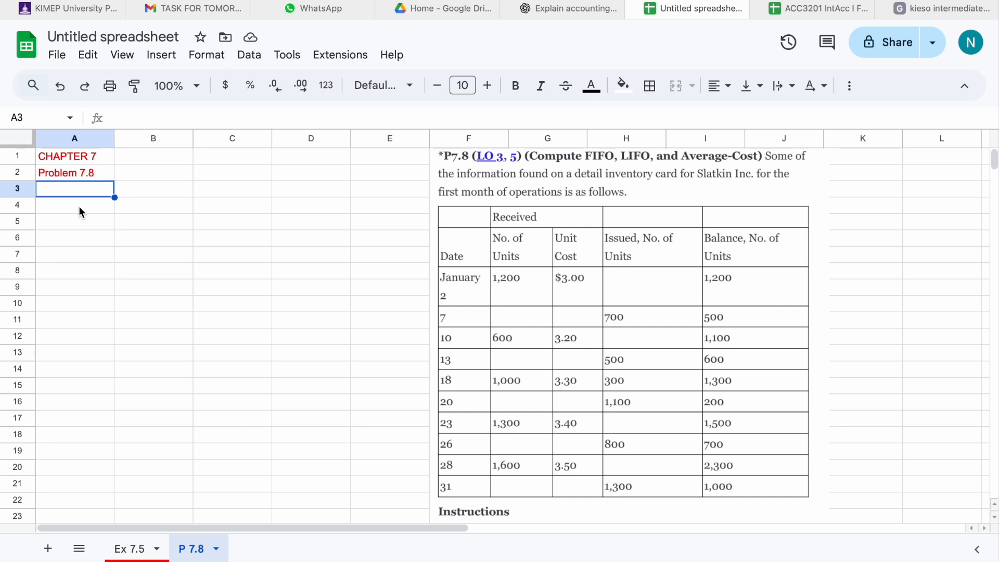
click(79, 208)
text(1)
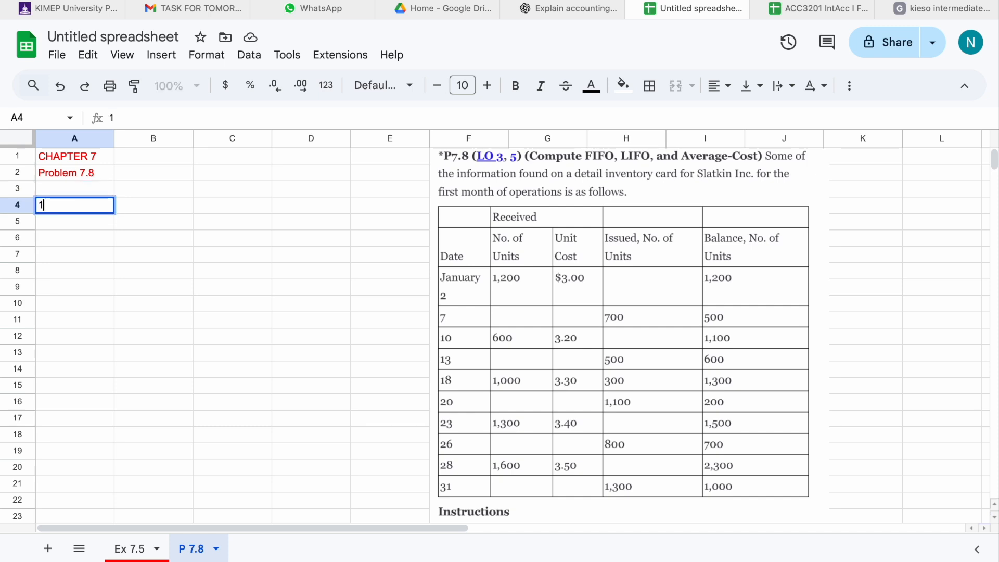
text(. FIFO)
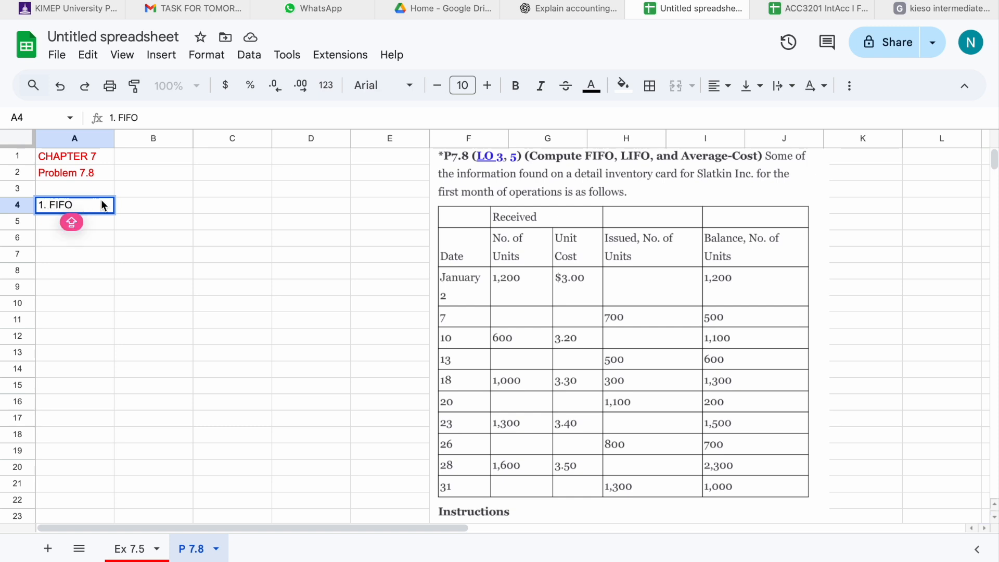
Add column headers Date, Units, Unit Cost and TTL cost in row 4 and make the header row bold.
click(141, 209)
text(Date)
click(219, 207)
text(Unit)
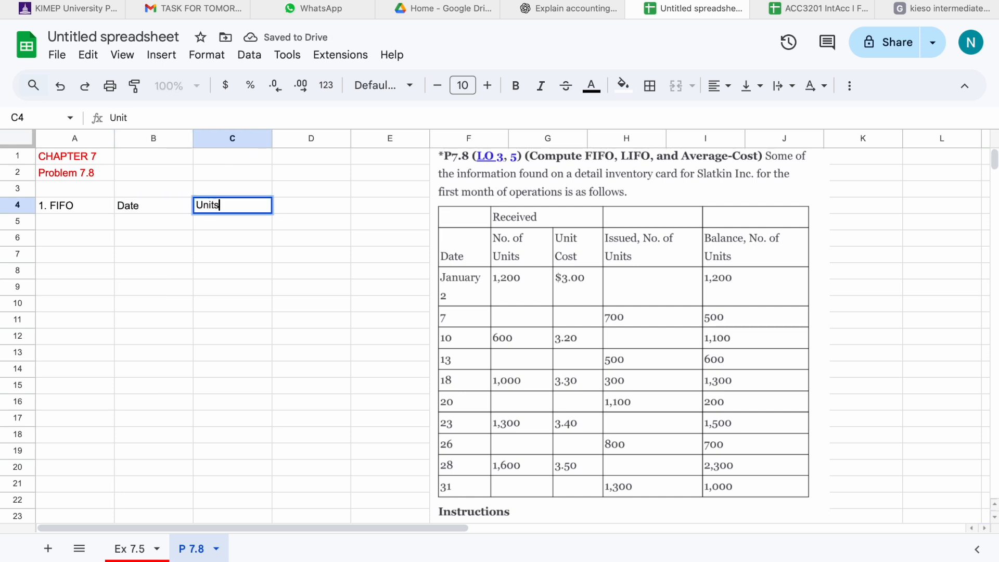
text(s)
click(301, 208)
text(Unit Cost)
click(393, 204)
text(TTL cost)
drag(86, 208, 370, 204)
click(516, 86)
click(71, 224)
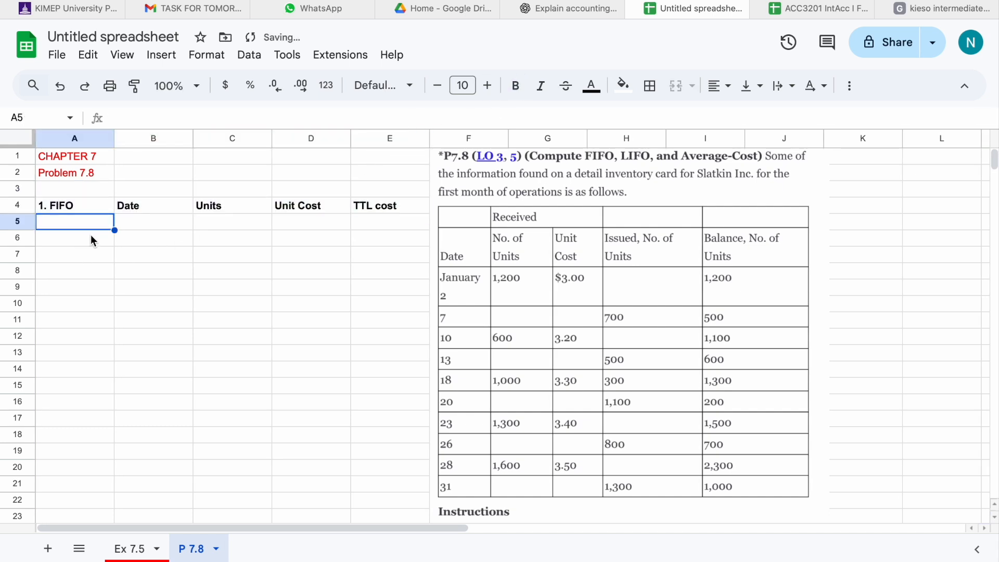
Enter the Jan 28 layer in row 5: 1000 units at a unit cost of 3.50.
click(147, 223)
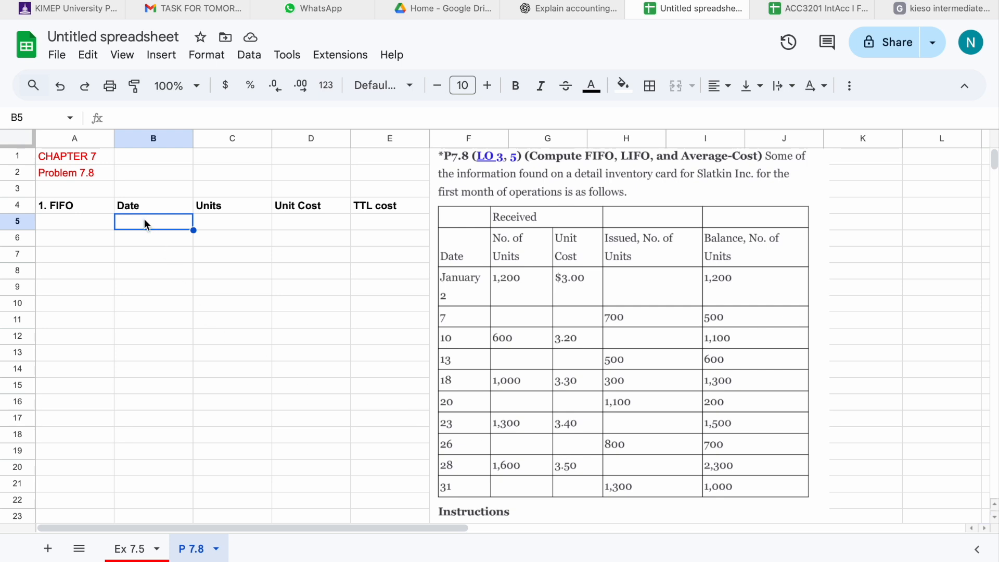
text(Jan)
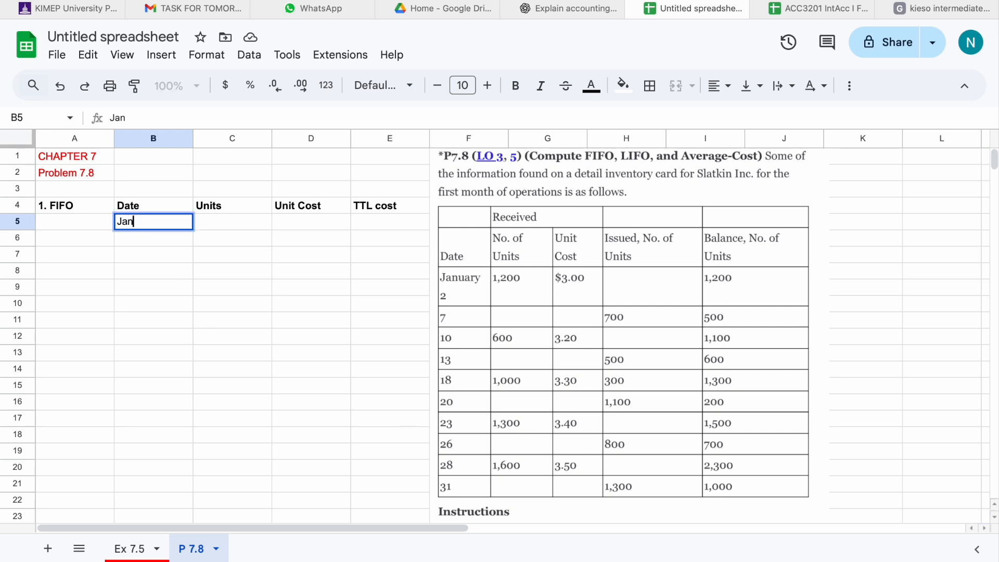
text( 28)
click(218, 221)
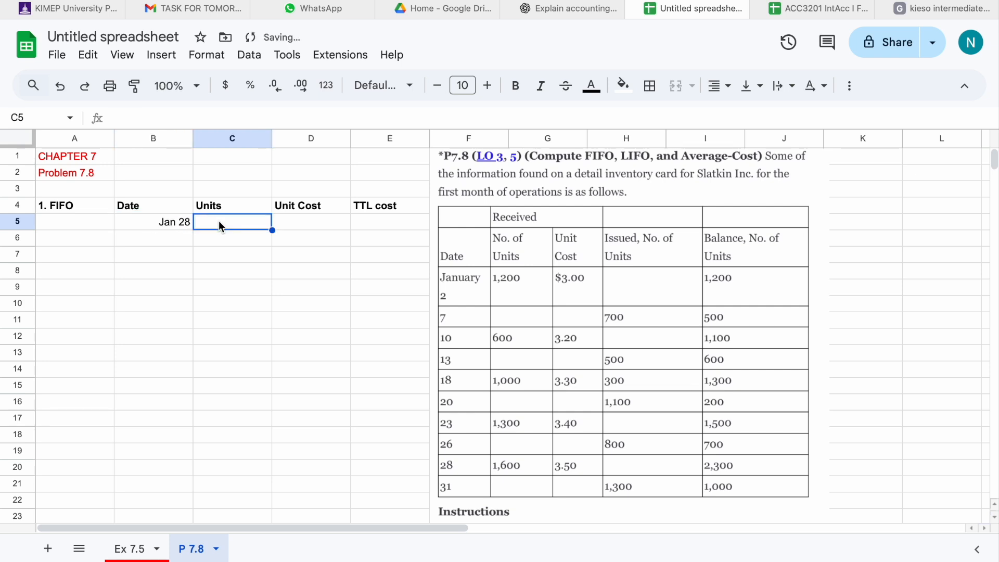
text(1000)
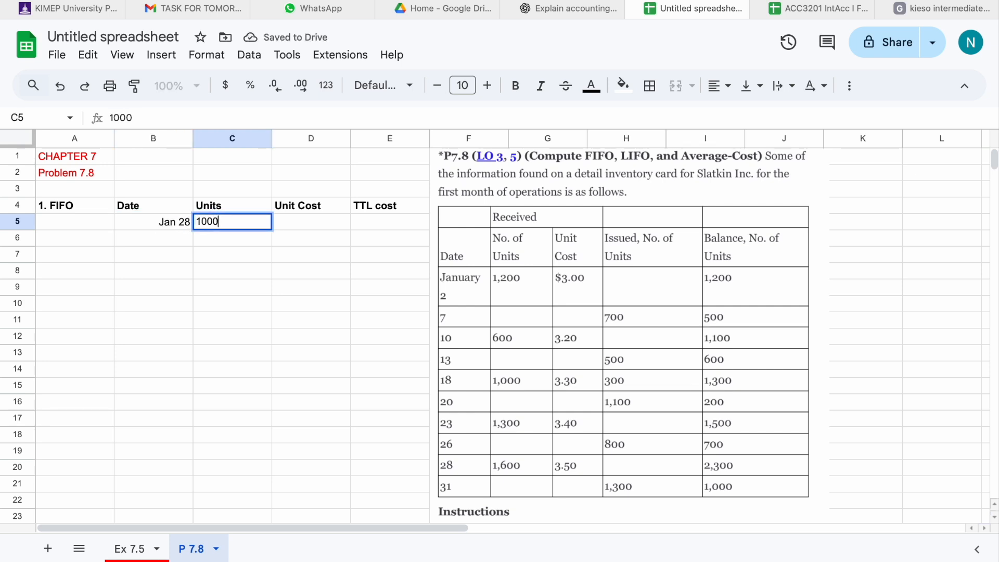
click(301, 222)
text(3.50)
Compute the Jan 28 total cost in E5 with =D5*C5 and format it as currency.
click(376, 223)
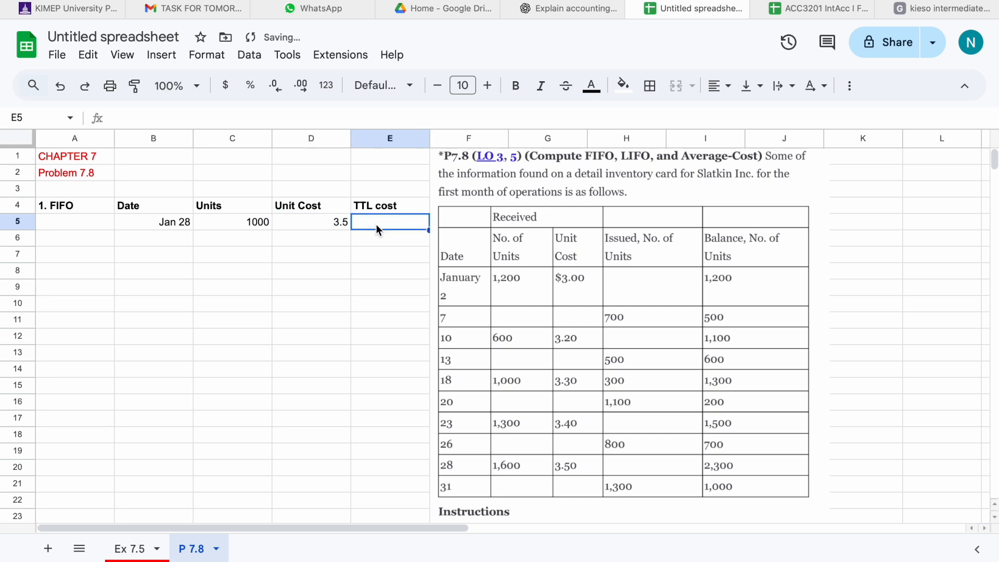
text(=)
click(335, 216)
text(*)
click(255, 222)
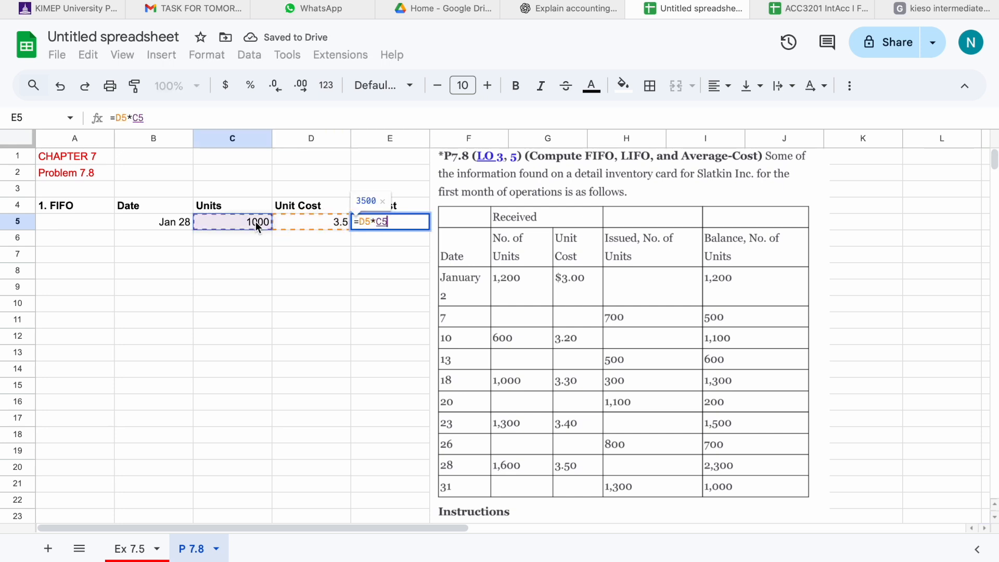
key(Return)
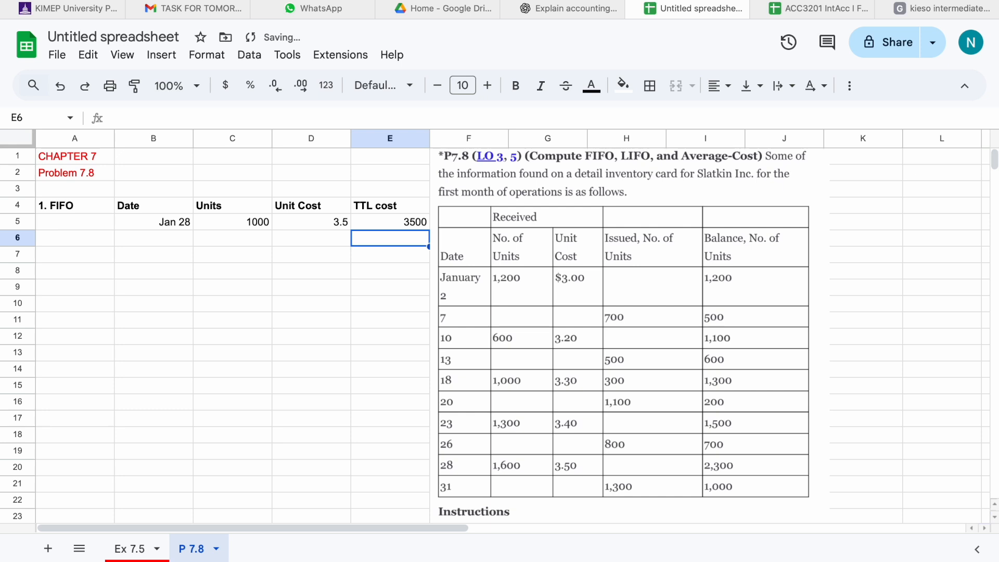
click(414, 223)
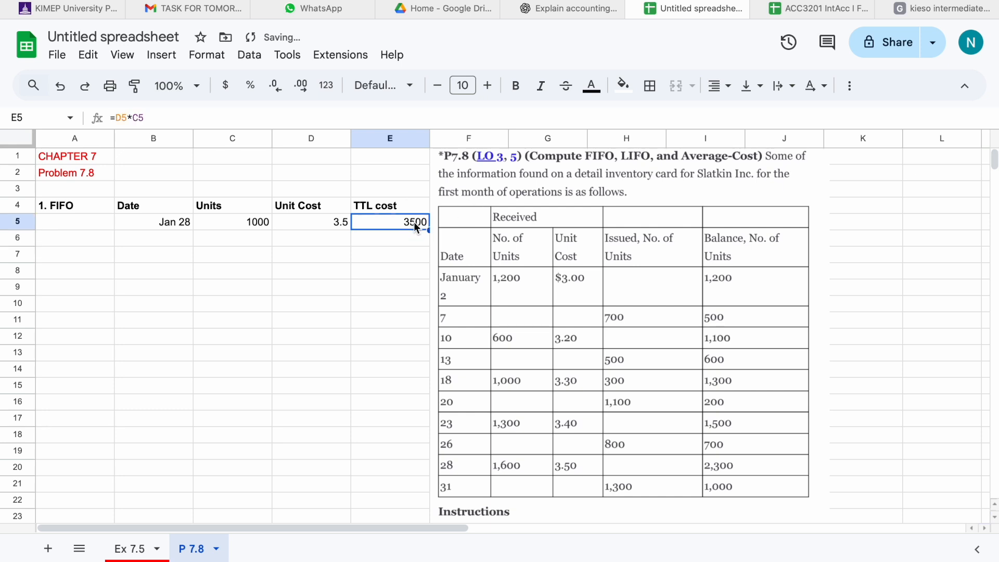
click(231, 87)
Format the FIFO unit cost in D5 as currency.
click(339, 223)
click(226, 86)
Label A7 "2. LIFO" and add headers Date, Units, Unit Cost and TTL cost in row 7, making the row bold.
click(94, 254)
text(2. LIFO)
key(Tab)
text(Date)
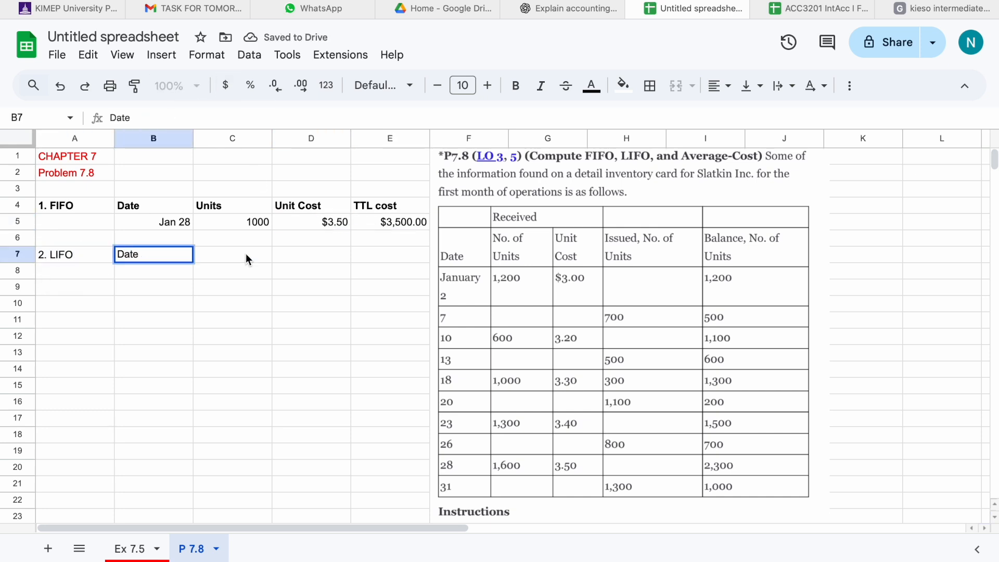
key(Tab)
text(Units)
key(Tab)
text(Unit C)
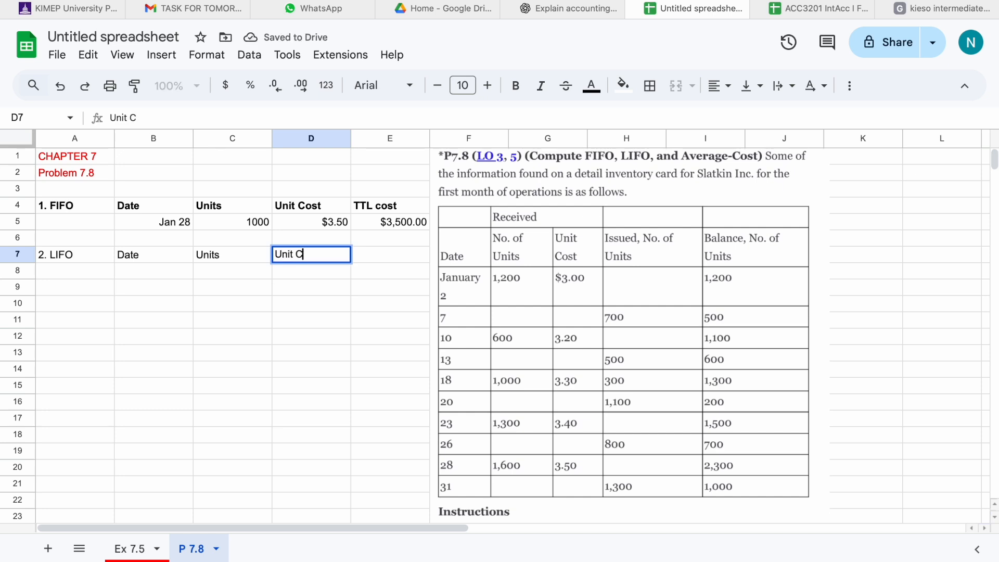
text(ost)
key(Tab)
text(TTL cost)
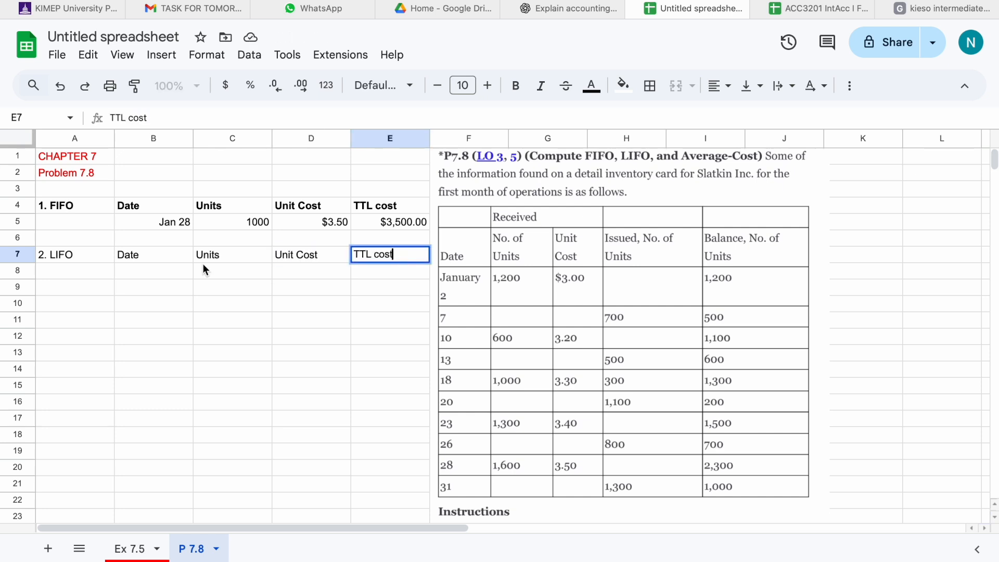
drag(99, 258, 368, 256)
click(516, 85)
Enter the LIFO Jan 2 layer in row 8: 1000 units at a unit cost of $3.
key(Down)
key(Right)
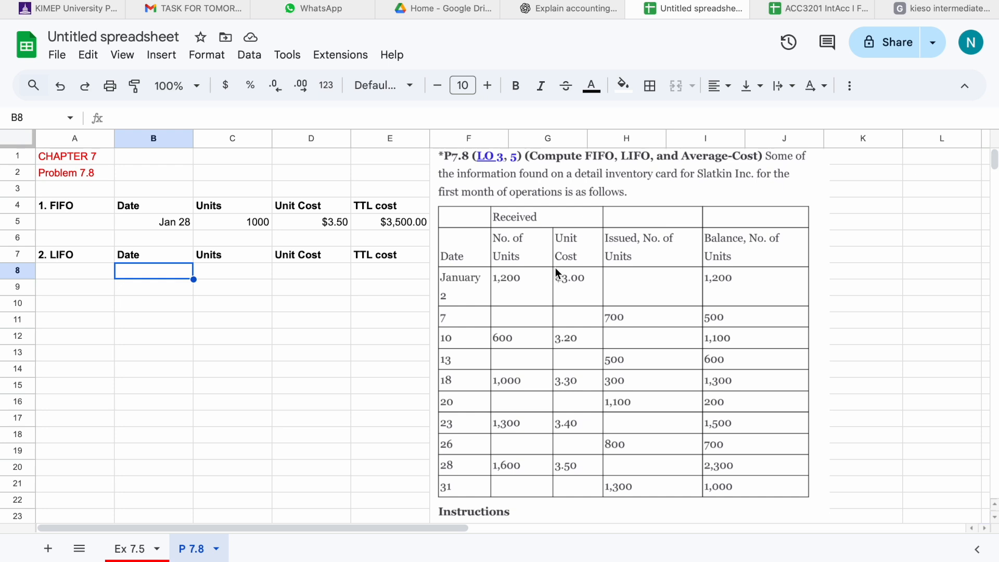
text(Jan 2)
click(203, 276)
text(1000)
click(286, 277)
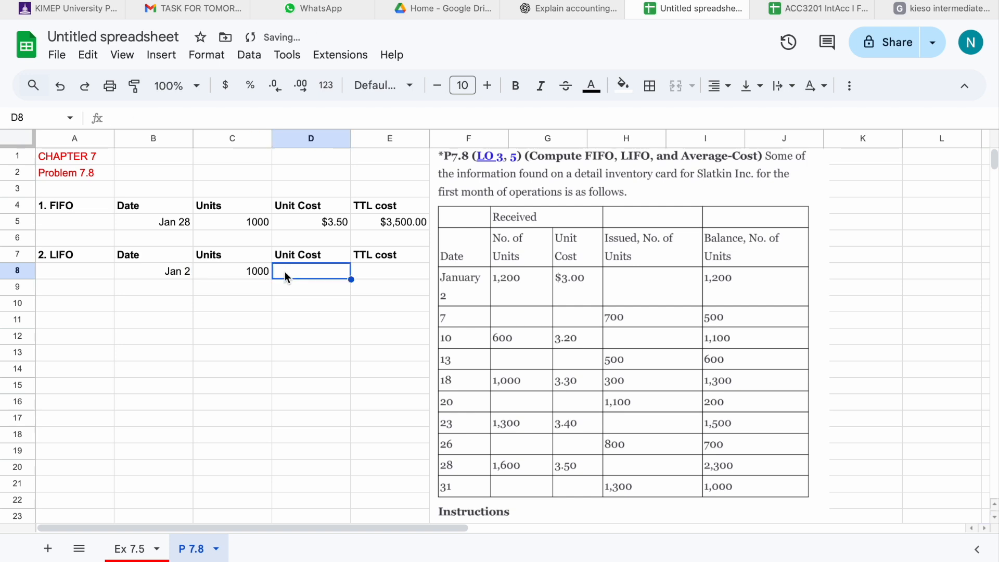
text($3)
key(Return)
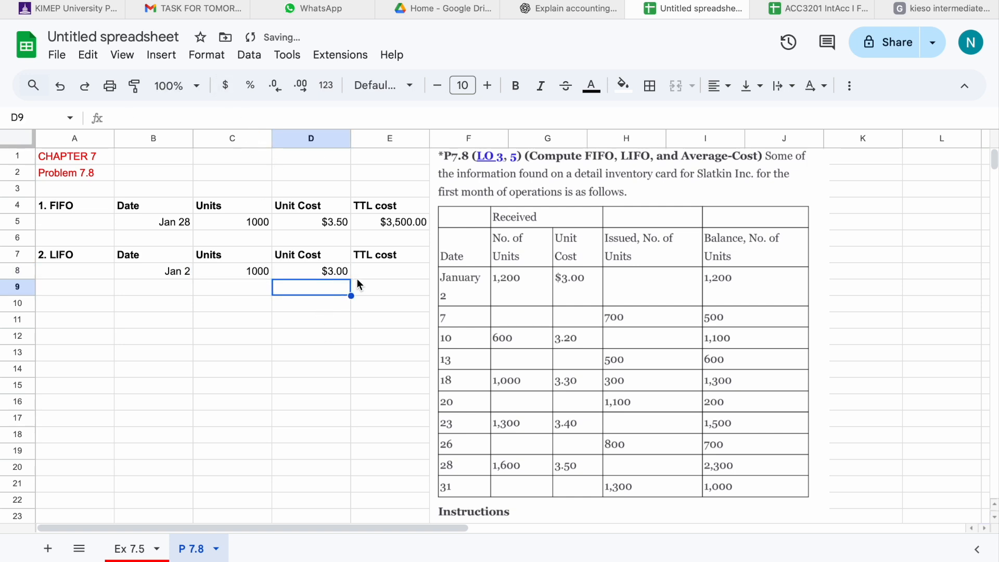
Compute the Jan 2 total cost in E8 with =D8*C8 and bold the FIFO and LIFO total cost cells.
click(361, 273)
text(=)
click(339, 270)
text(*)
click(257, 273)
key(Return)
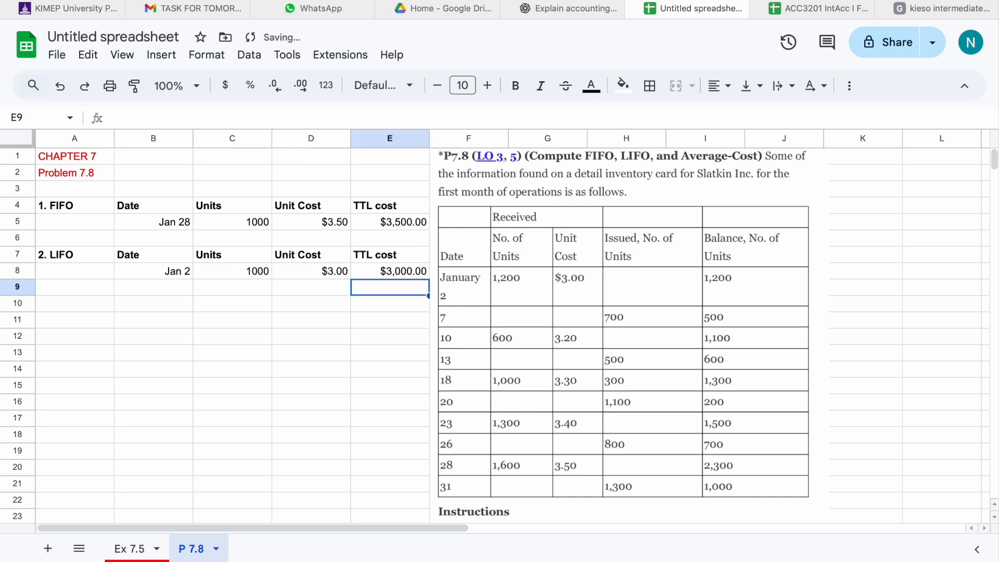
click(410, 222)
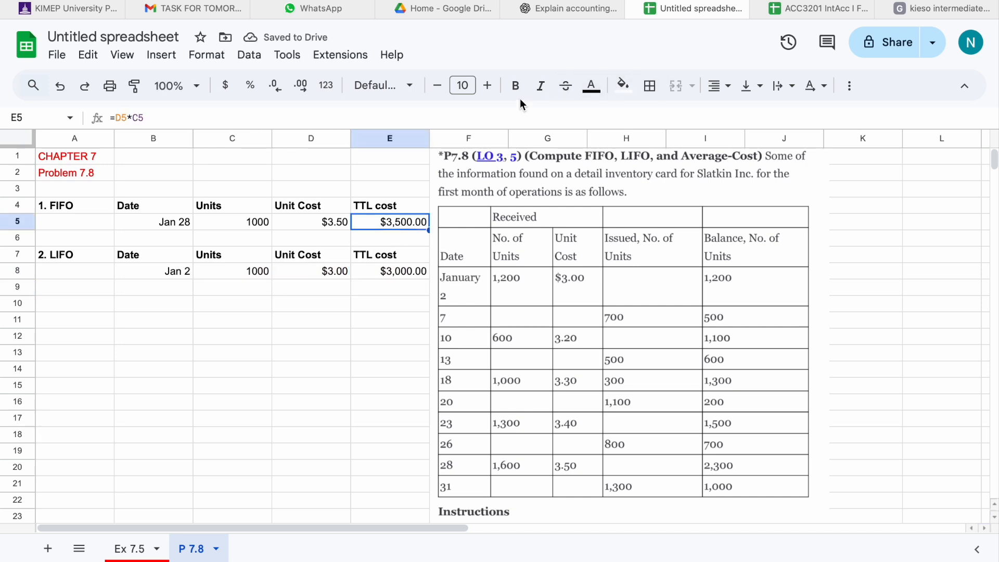
click(514, 86)
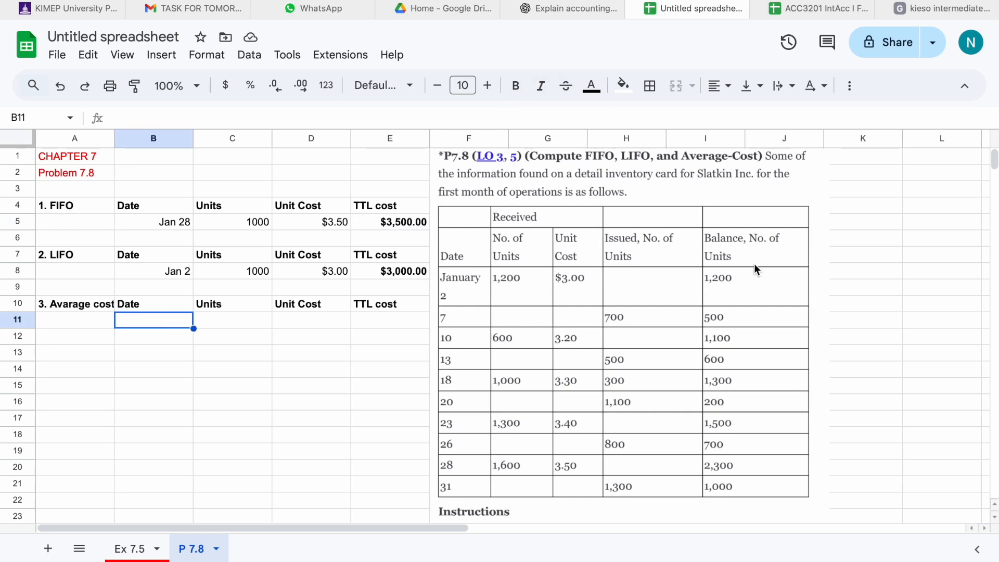
List the average-cost purchase dates Jan 2, Jan 10, Jan 18, Jan 23 and Jan 28 in B11:B15.
text(Jan 2)
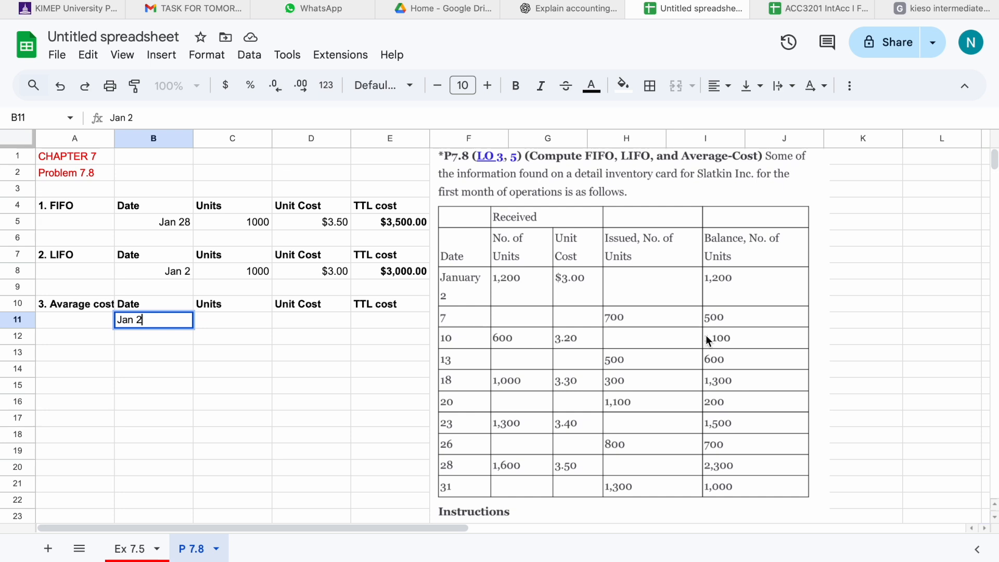
key(Return)
text(Jan 10)
key(Return)
text(Jan 18)
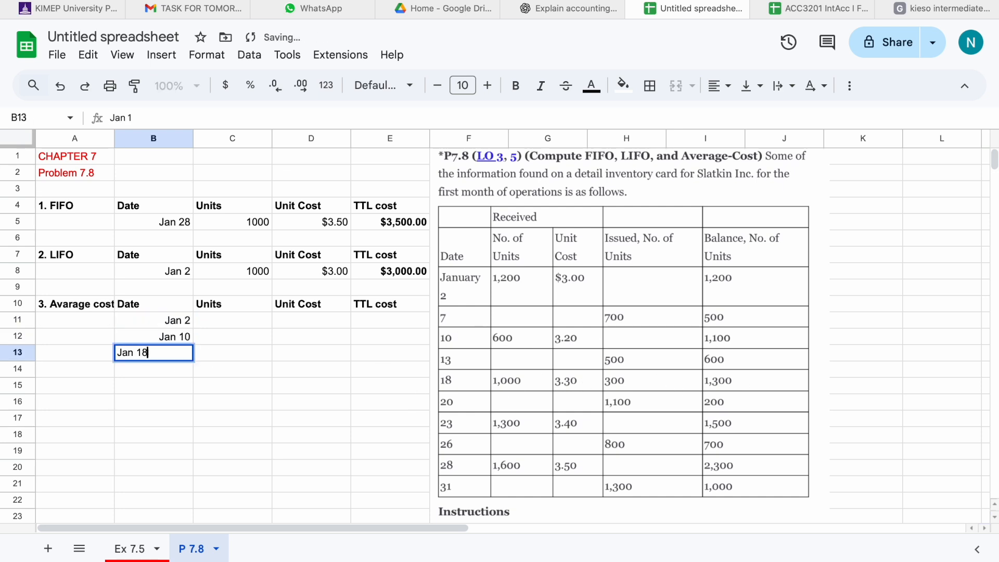
key(Return)
text(Jan 23)
key(Return)
text(Jan 28)
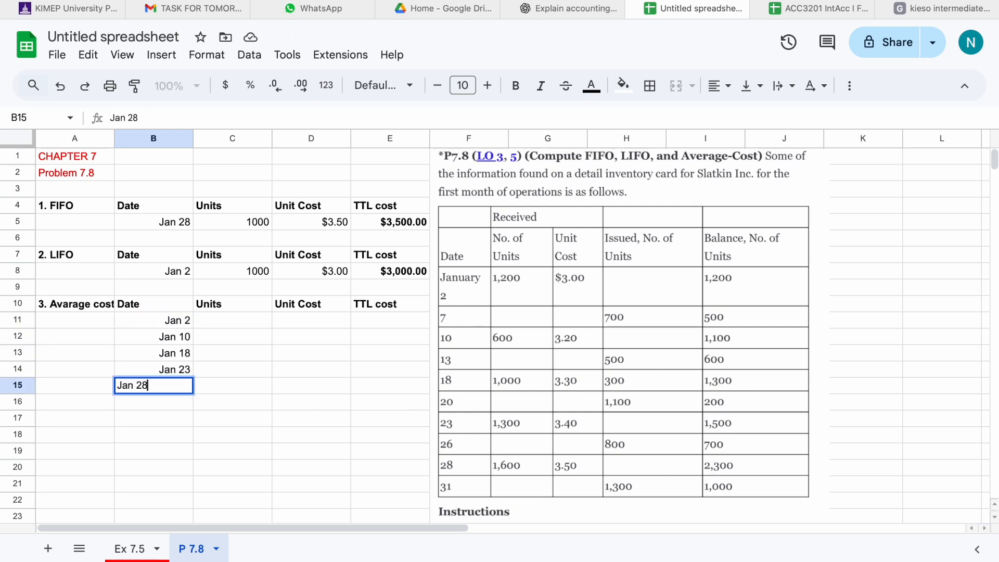
Enter the Jan 2 purchase as 1200 units at 3 and compute its total cost with =D11*C11.
click(245, 321)
text(1200)
key(Tab)
text(3)
key(Tab)
text(=)
click(346, 322)
text(*)
click(260, 322)
key(Return)
Enter the Jan 10, Jan 18 and Jan 23 purchases: 600 at 3.2 = 1920, 1000 at 3.3 = 3300, 1300 at 3.4 = 4420.
text(600)
key(Tab)
text(3.2)
key(Tab)
text(1920)
key(Return)
text(1000)
key(Tab)
text(3.3)
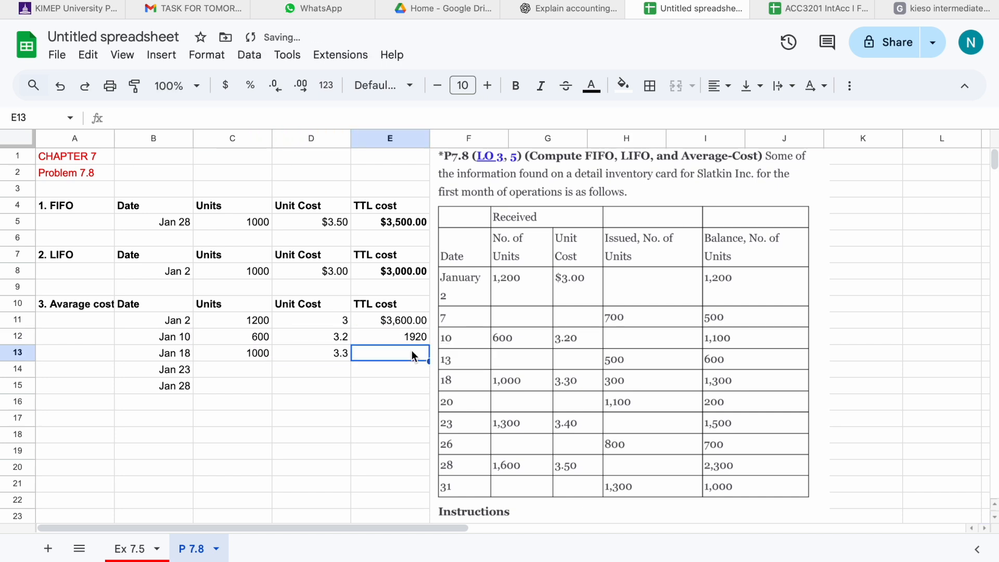
text(3300)
key(Return)
text(1300)
key(Tab)
text(3.4)
Enter the Jan 28 purchase as 1600 units at 3.5 with total cost =D15*C15.
key(Tab)
text(4420)
key(Return)
text(1600)
key(Tab)
text(3.5)
key(Tab)
text(=D15*C15)
key(Return)
Add a "TTL available" row with total units =SUM(C11:C15) in bold.
click(151, 401)
text(TTL available)
click(249, 404)
text(=SUM(C11:C15))
key(Return)
key(Up)
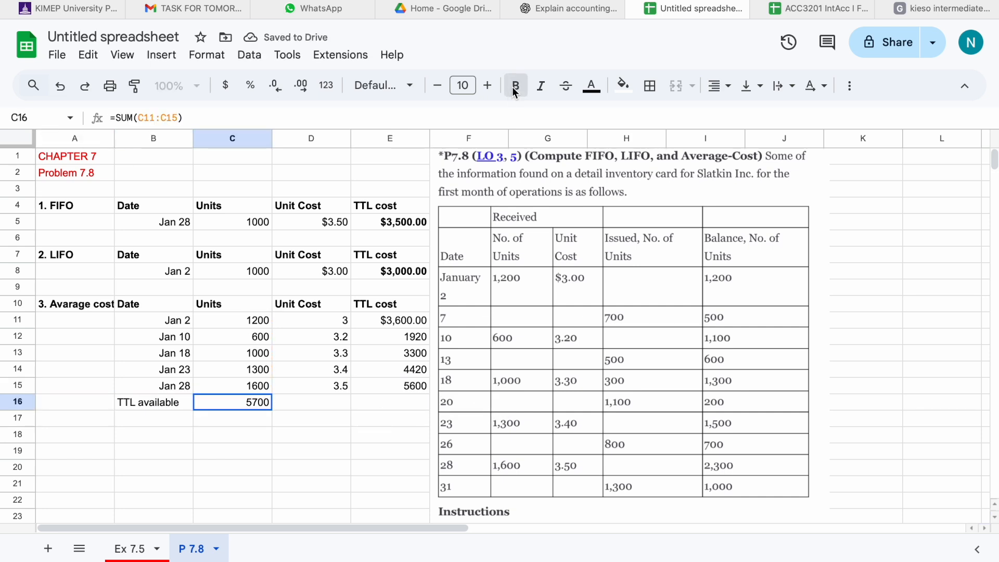
click(511, 92)
Total the available cost in E16 with =SUM(E11:E15) and bold it and the TTL available label.
key(Right)
key(Right)
text(=SUM(E11:E15))
key(Tab)
click(517, 89)
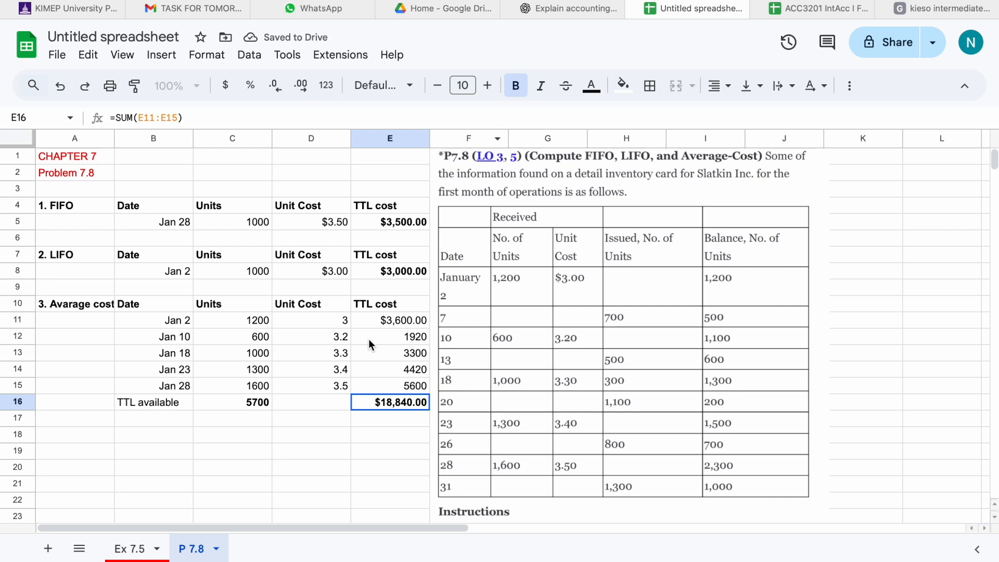
key(Left)
key(Left)
key(Left)
click(516, 85)
Add an "Av cost per unit=" row computing =E16/C16 in C17.
scroll(127, 370, down, 1)
click(132, 367)
text(Av cost per unit=)
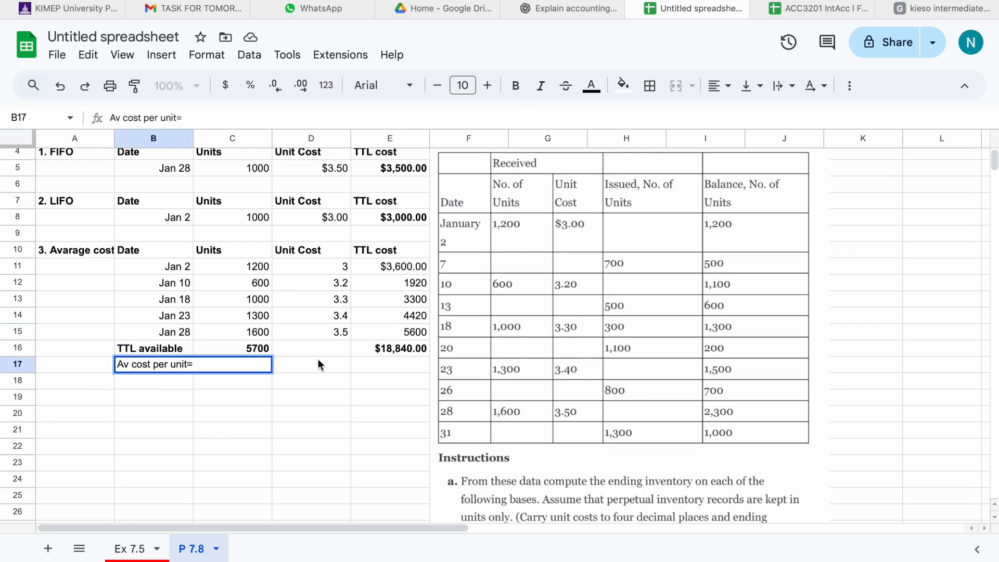
key(Tab)
text(=)
click(363, 351)
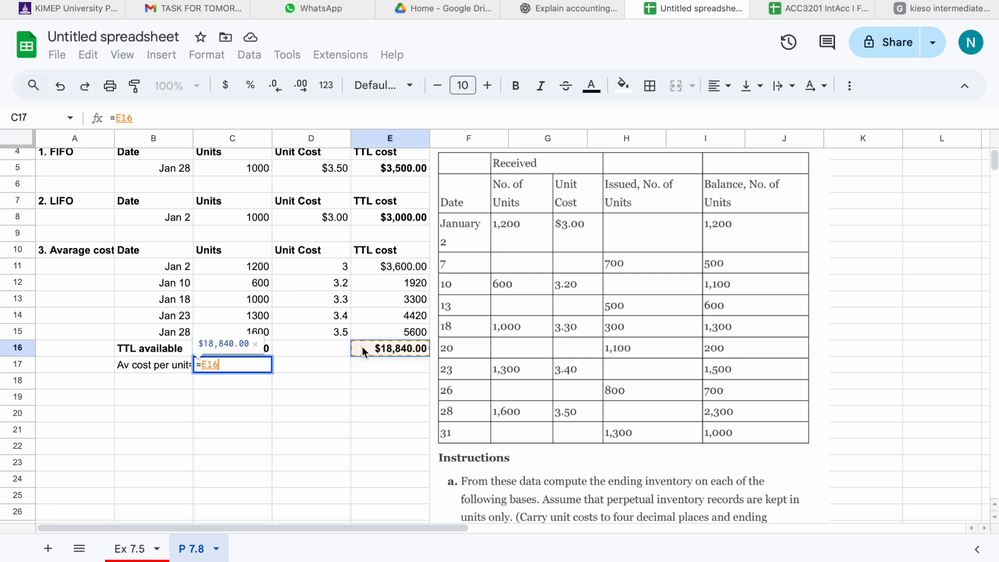
text(/)
click(233, 348)
key(Return)
key(Up)
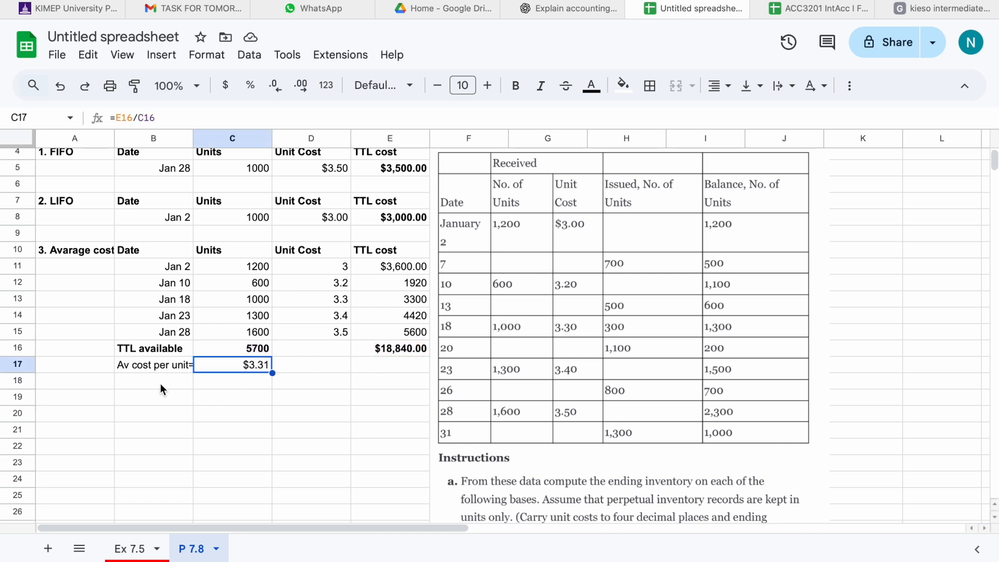
Add a "Cost of inv 31.01" row computing the ending inventory as =1000*C17.
click(161, 386)
text(Cost of inv 31.01)
click(276, 380)
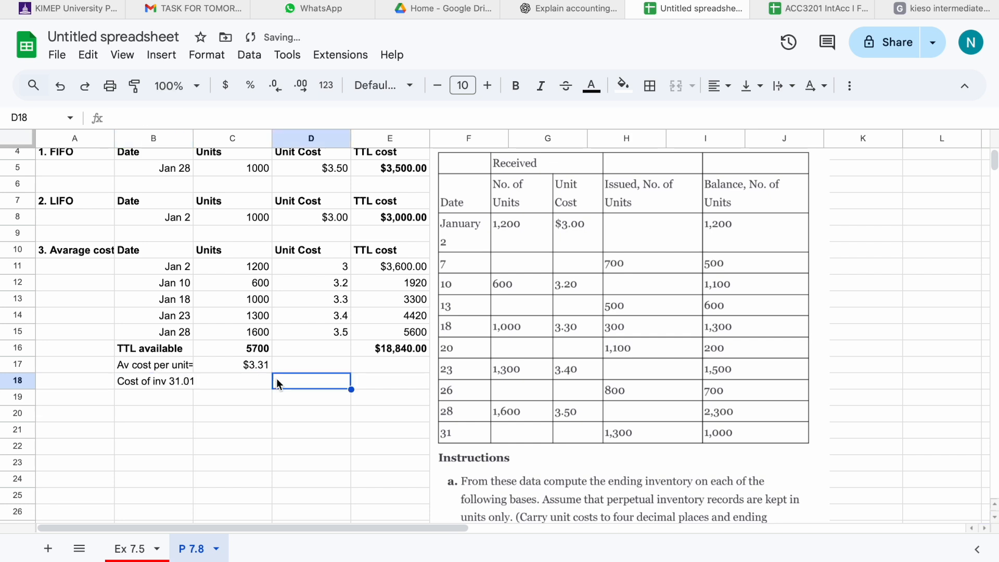
click(249, 385)
text(=1000*C17)
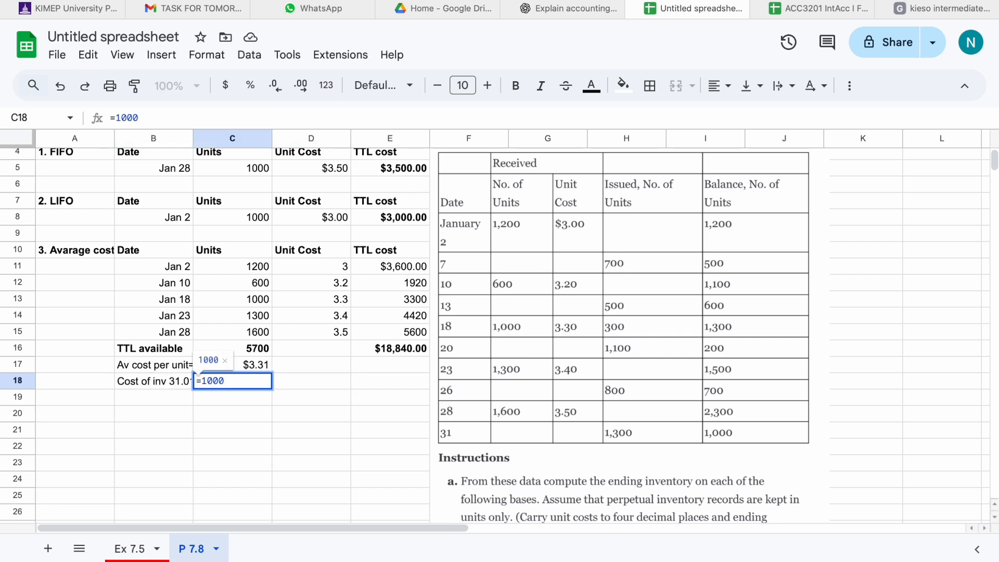
key(Return)
click(260, 381)
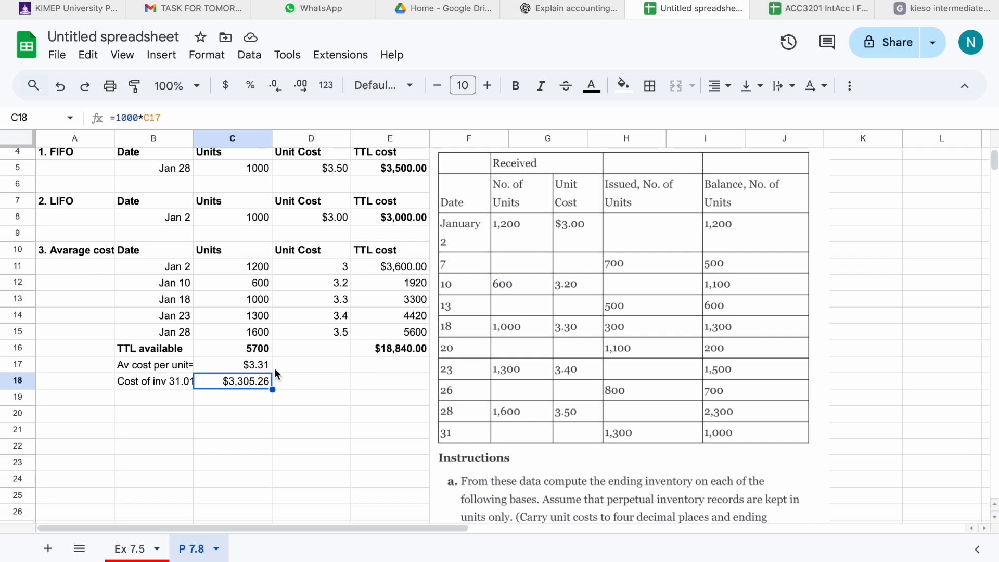
Label cell A21 "b." to start part b.
click(72, 435)
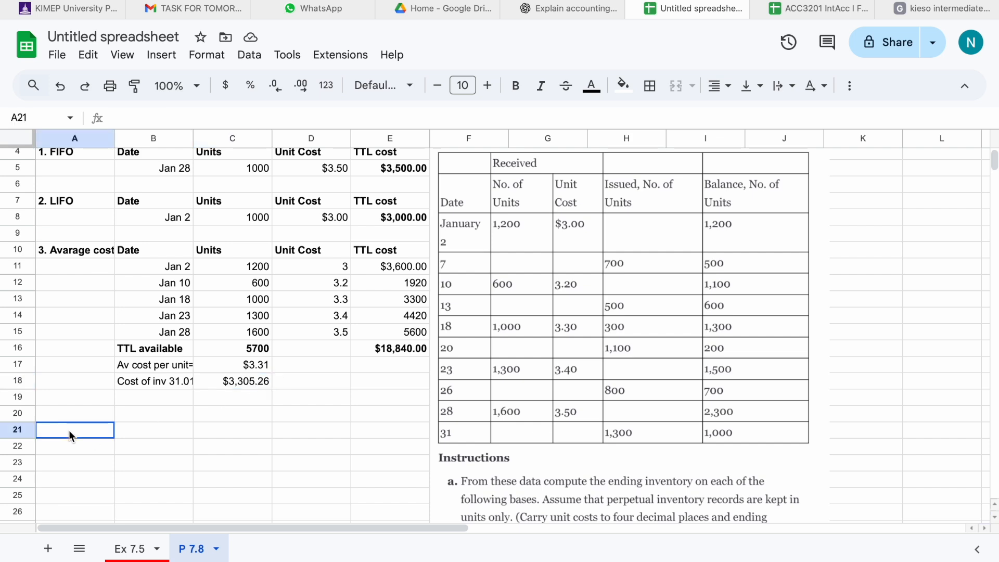
text(b)
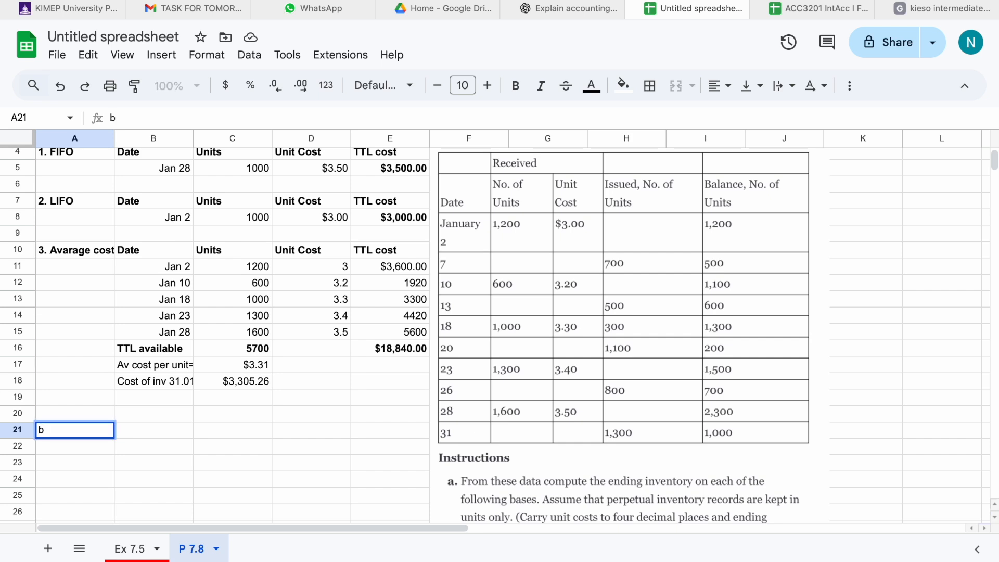
text(.)
key(Return)
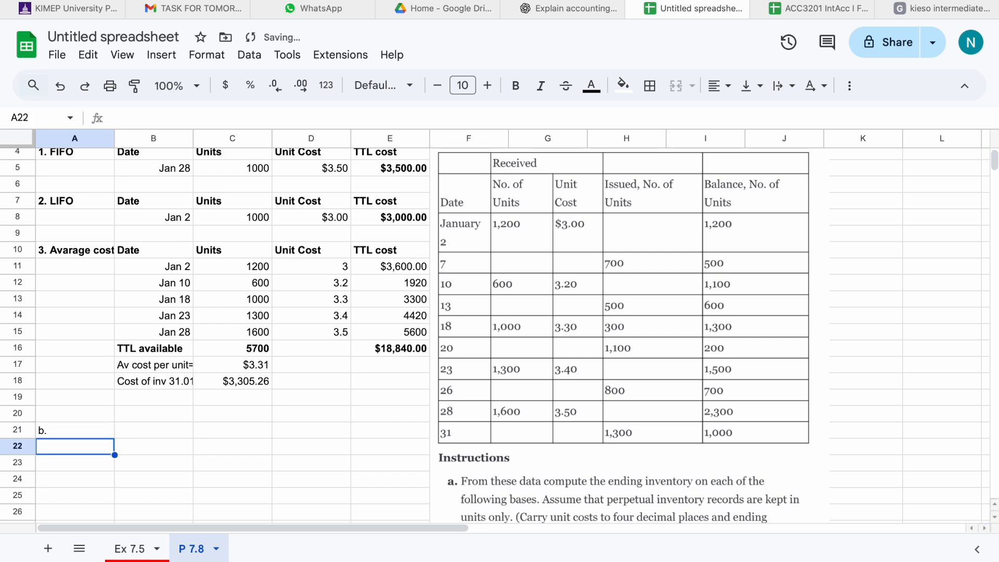
Enter "FIFO" in A22 and note "unchanged" beside it in B22.
scroll(566, 482, down, 5)
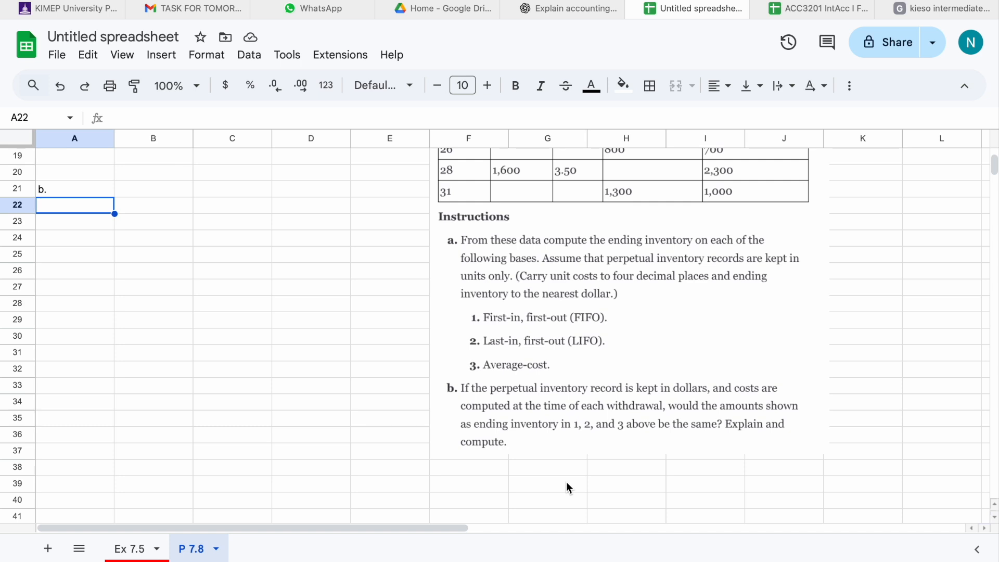
text(FIFO)
click(156, 214)
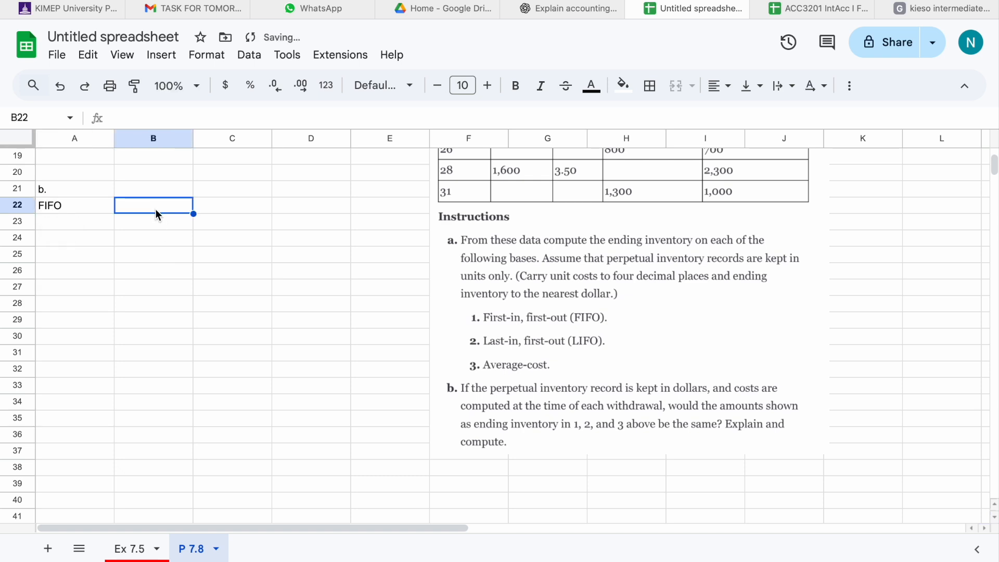
text(unch)
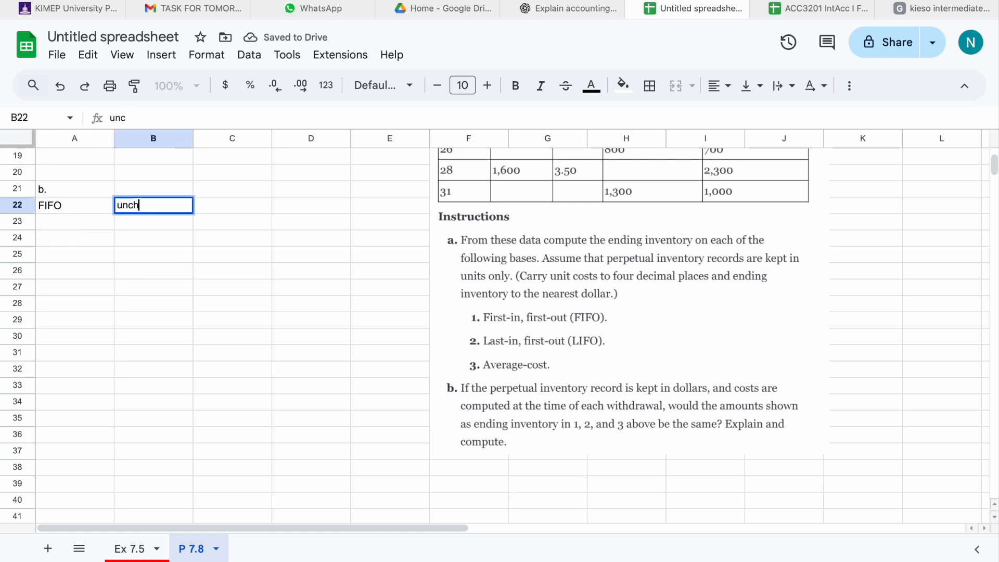
text(anged)
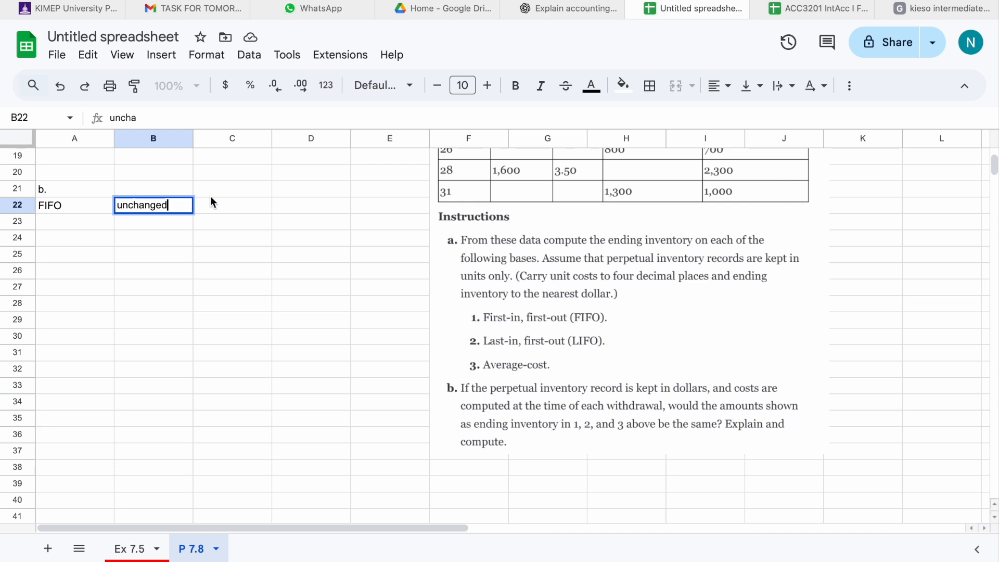
click(219, 213)
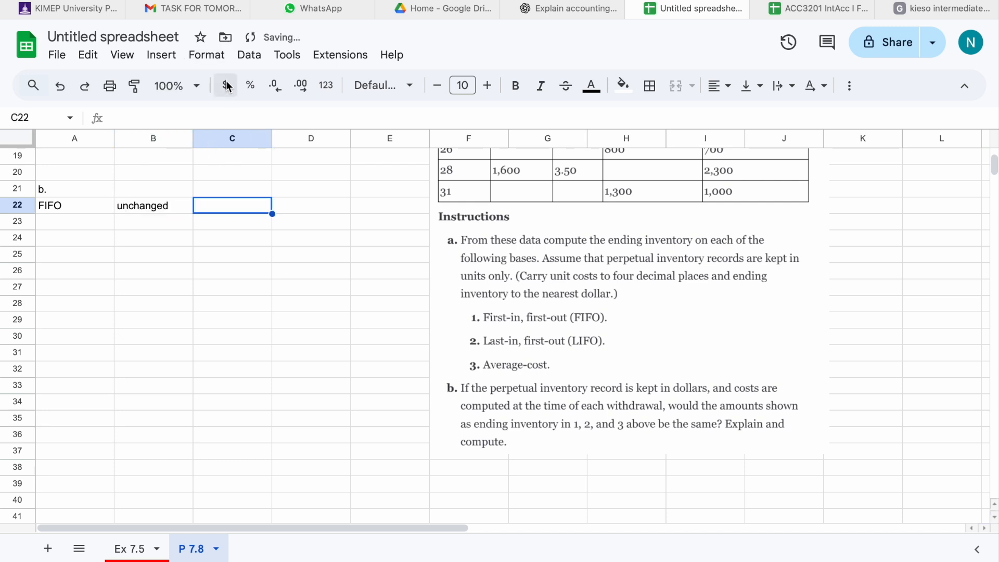
Enter the FIFO ending inventory of 3500 in C22.
scroll(258, 188, up, 6)
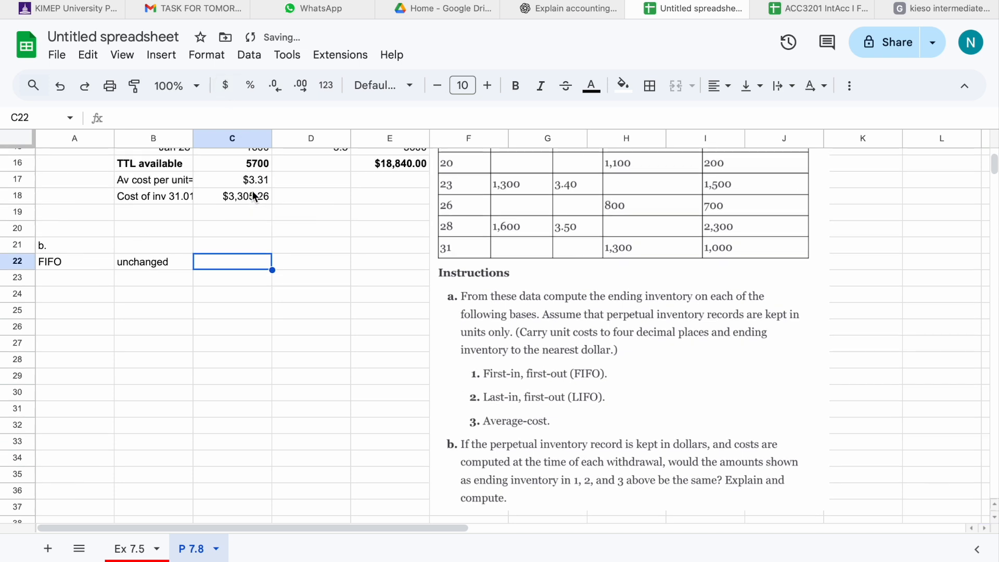
scroll(252, 195, left, 1)
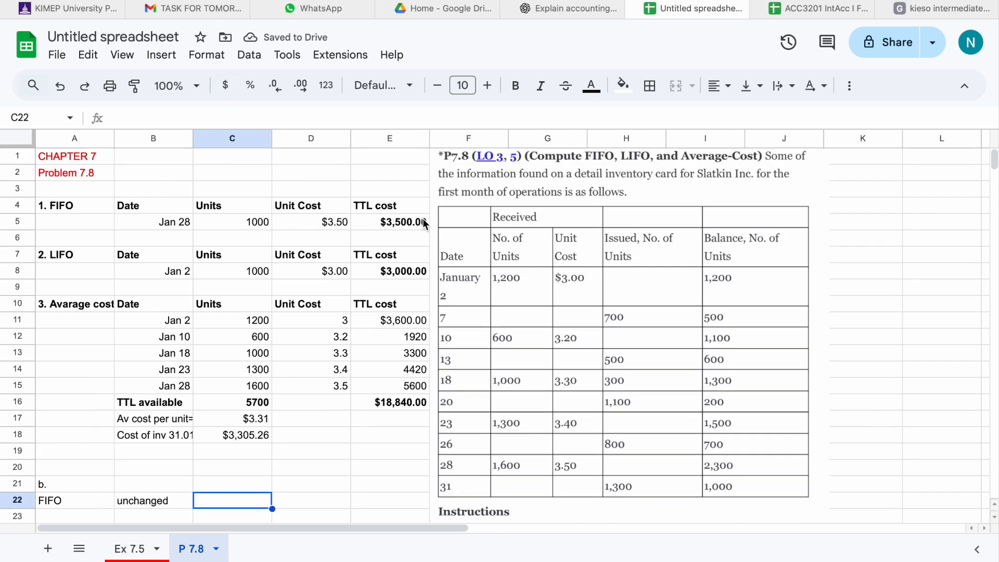
text(3,5)
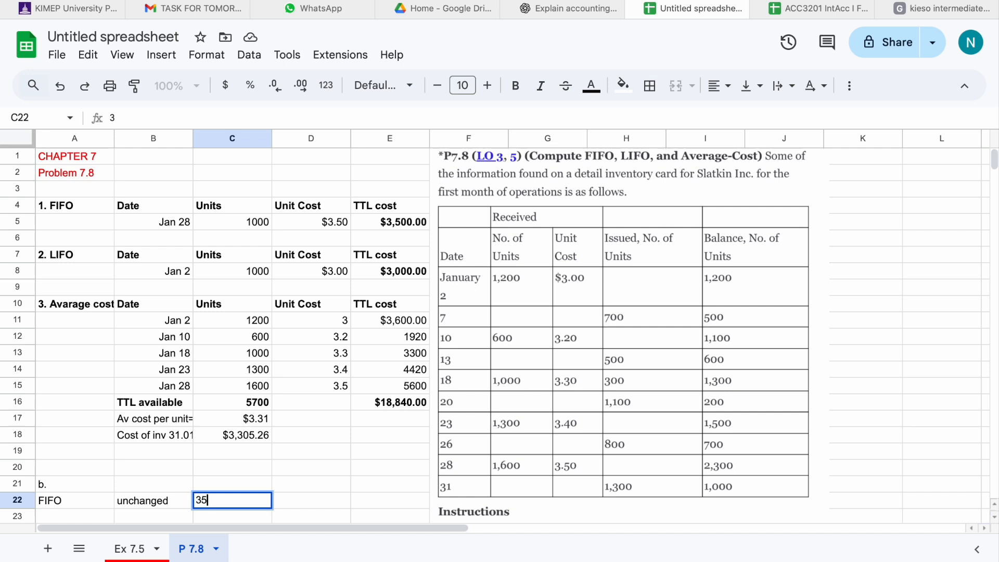
text(00)
key(Return)
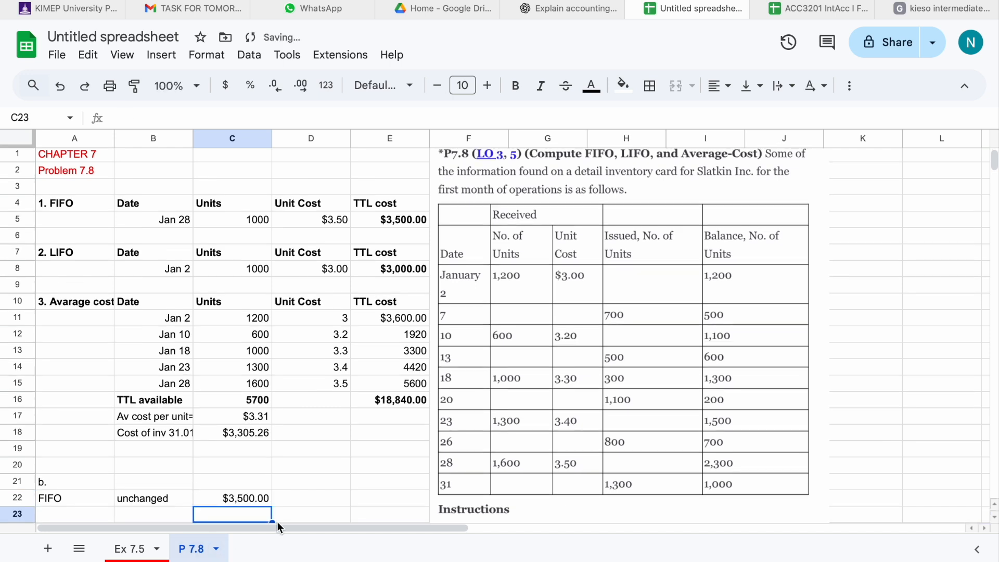
Enter "LIFO" in A24 and note "NO, different" beside it in B24.
scroll(247, 495, down, 3)
click(94, 416)
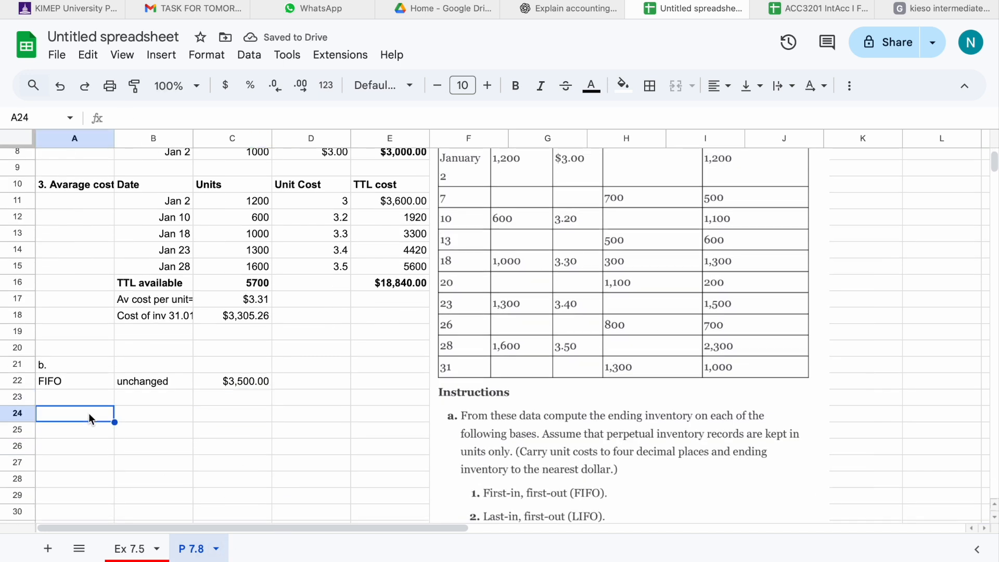
text(LIFO)
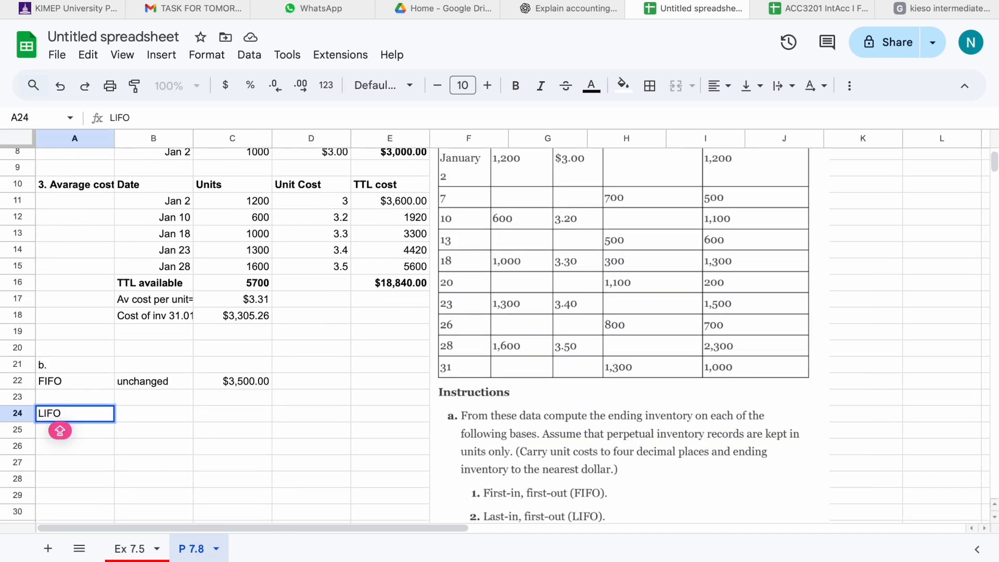
click(134, 417)
text(N)
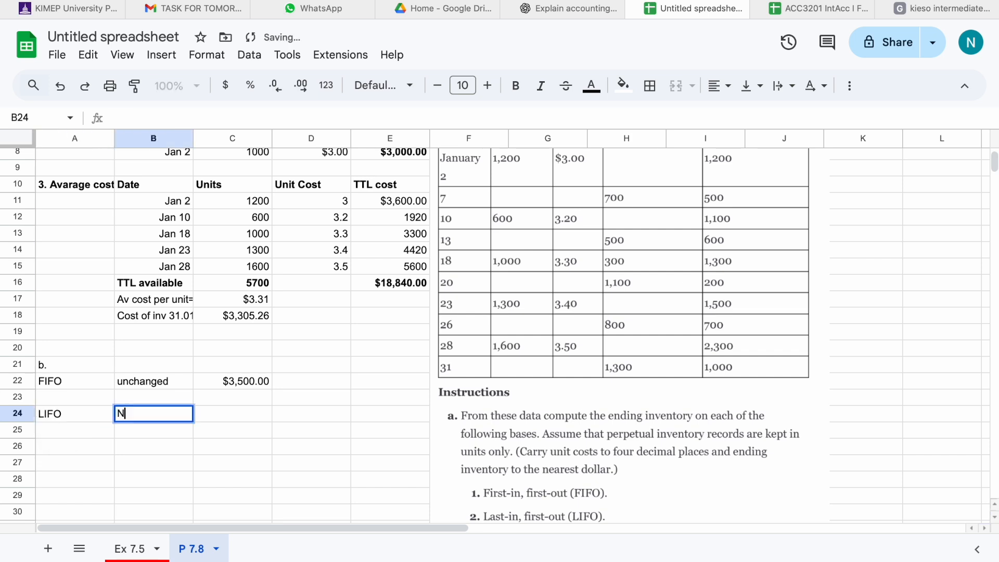
text(O, d)
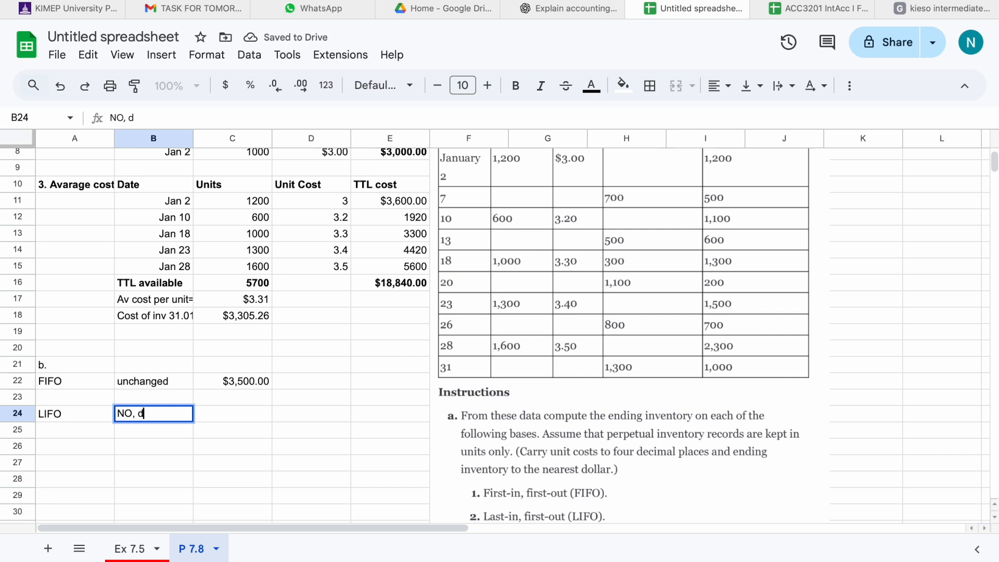
text(iffereny)
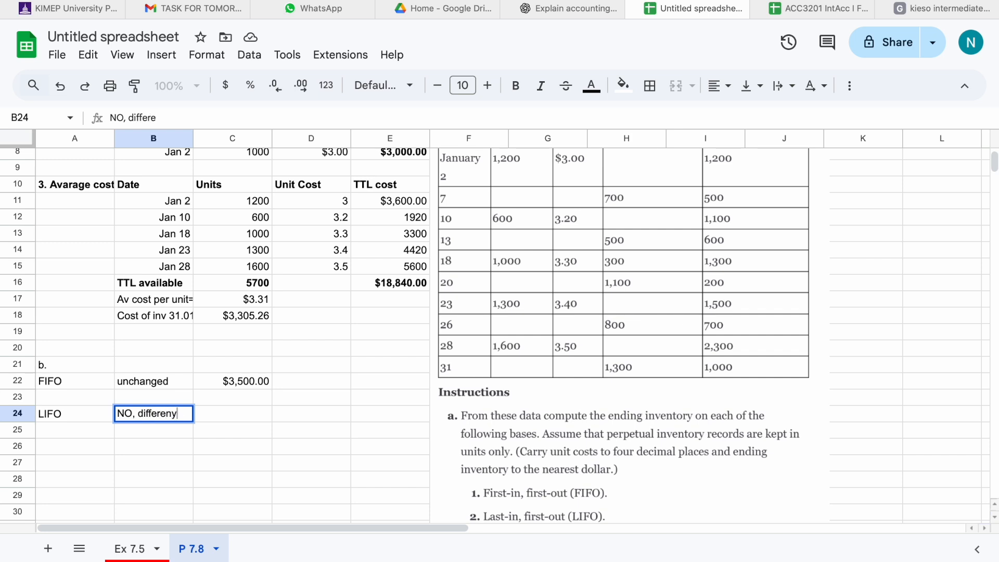
key(BackSpace)
text(t)
Enter "Moving Avarage" in A26 and note "NO, different" beside it in B26.
click(50, 452)
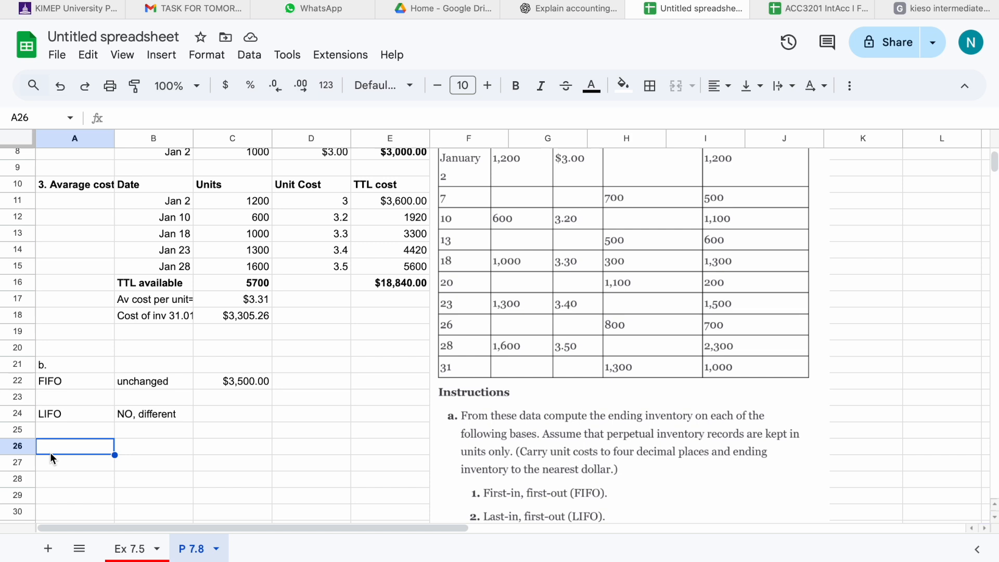
text(M)
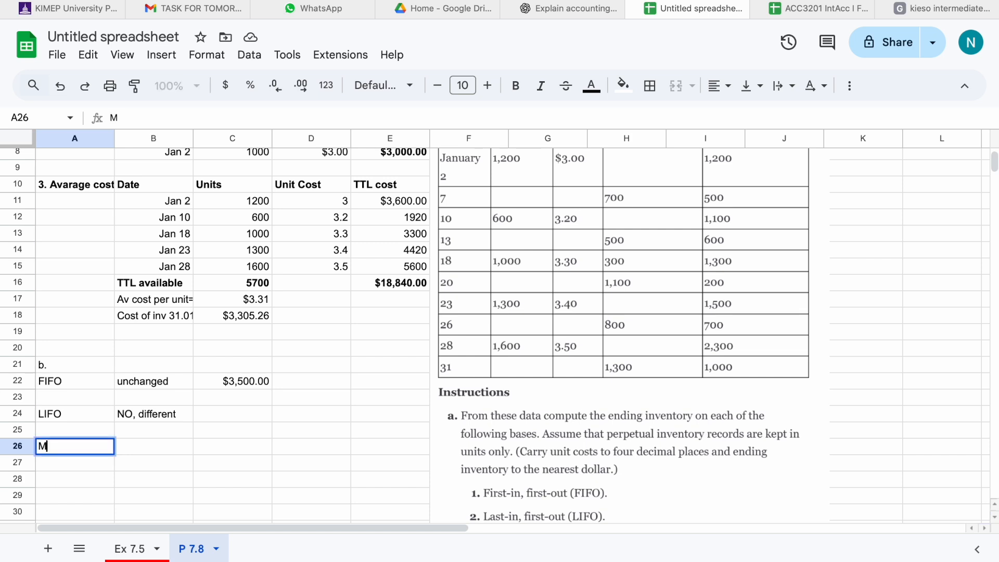
text(oving Avarage)
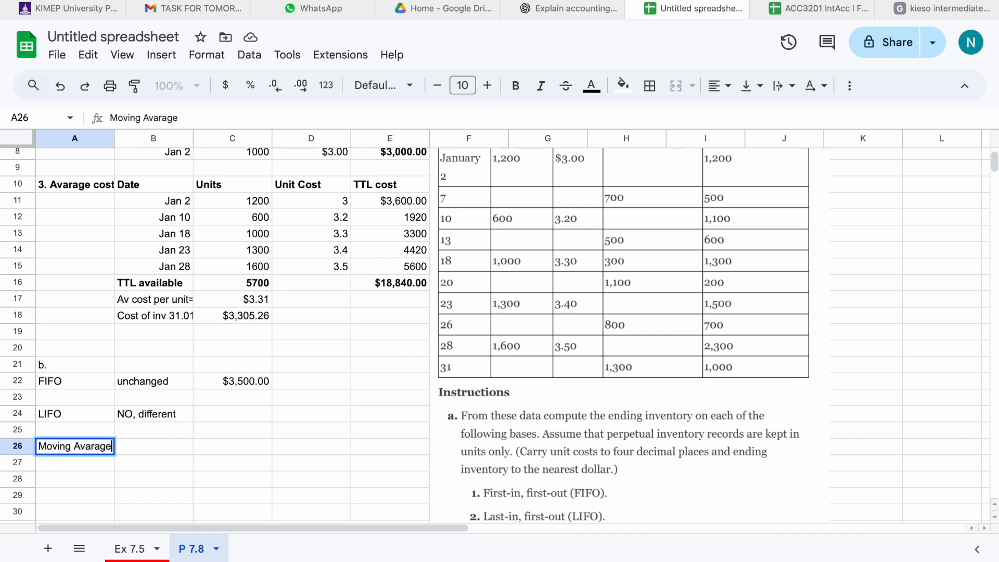
click(136, 450)
text(N)
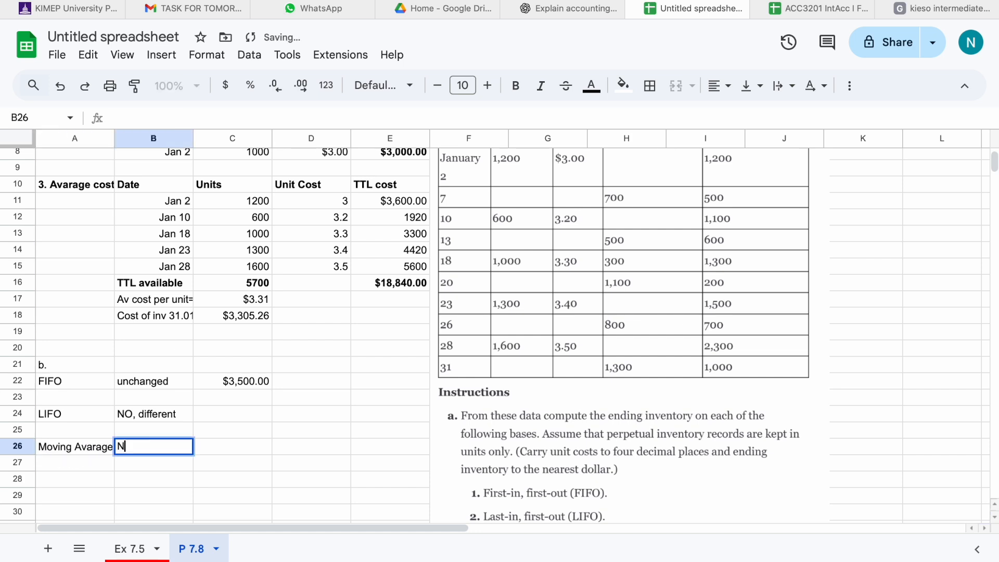
text(O6)
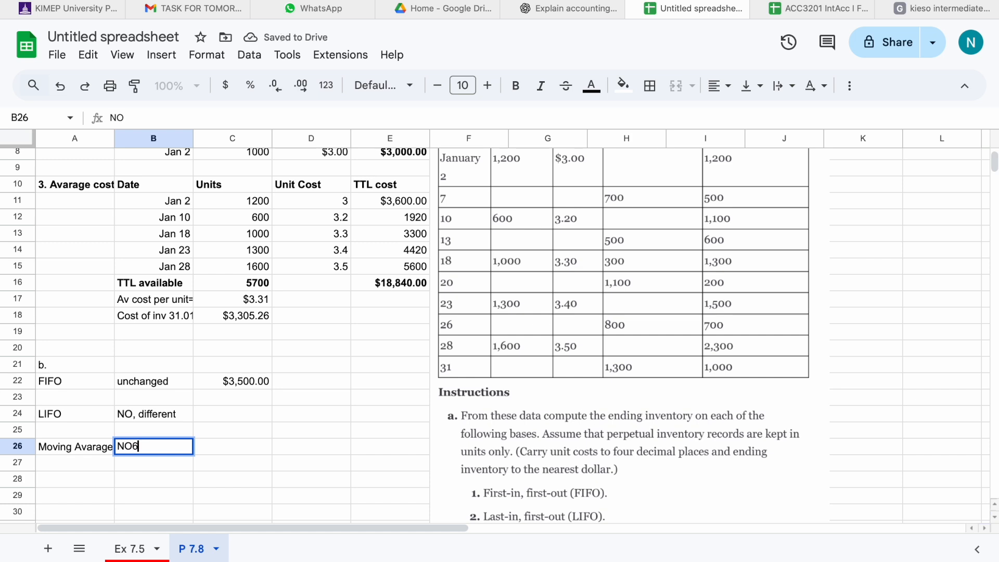
key(BackSpace)
text(, different)
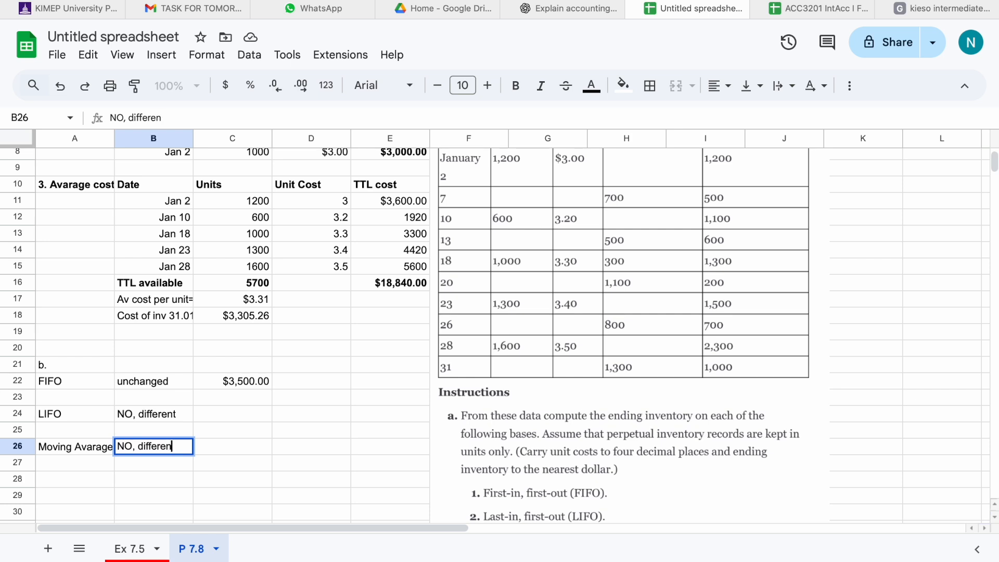